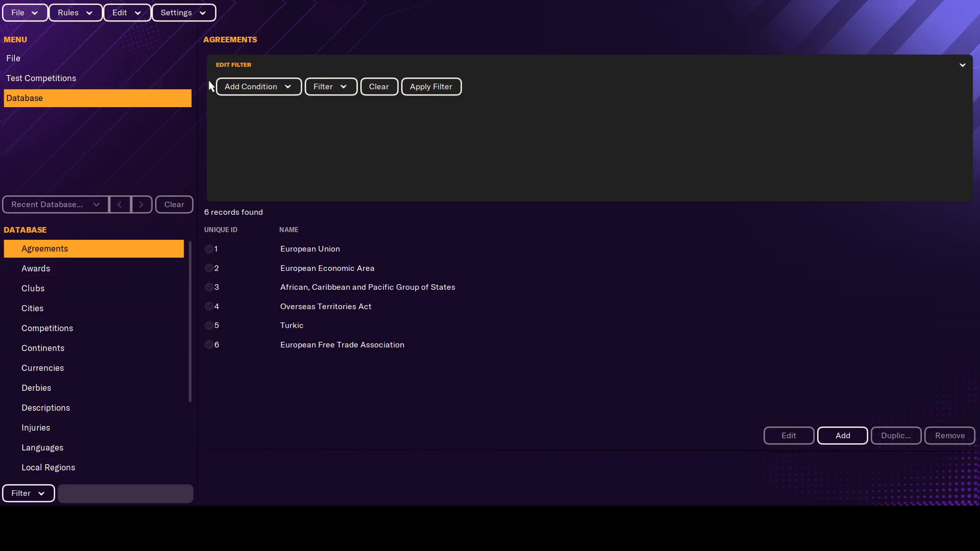
Load the local editor data file "FMUpdate 25-26 season"
{"action": "left_click", "coordinate": [36, 12]}
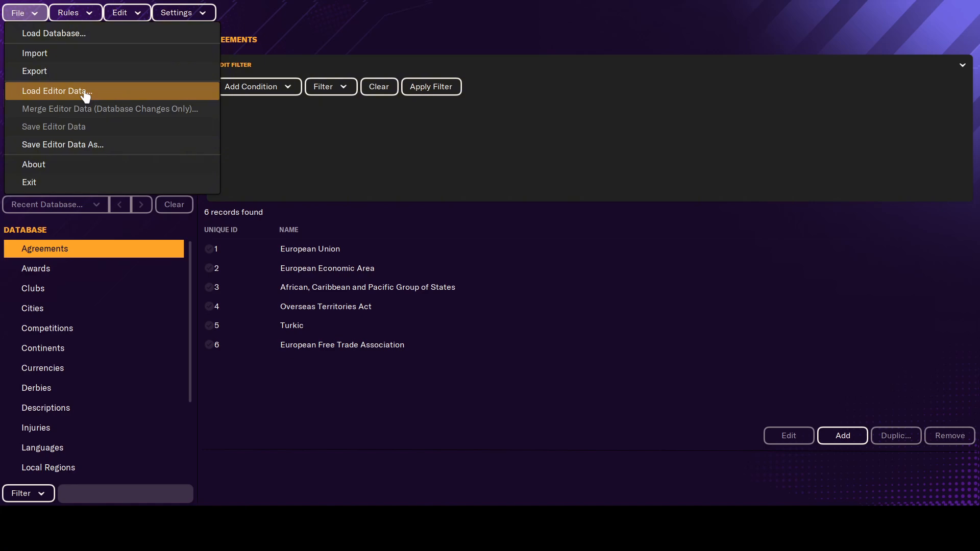
{"action": "left_click", "coordinate": [84, 95]}
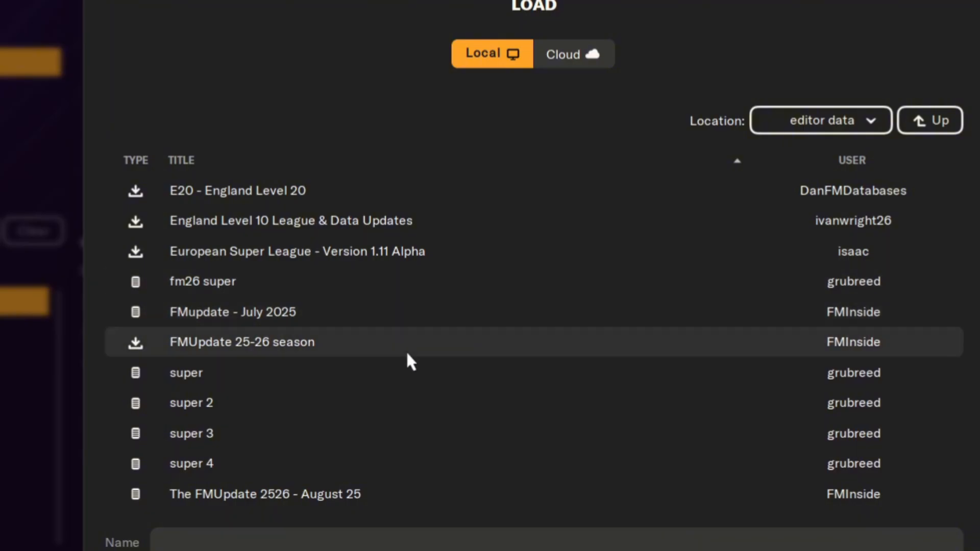
{"action": "left_click", "coordinate": [405, 349]}
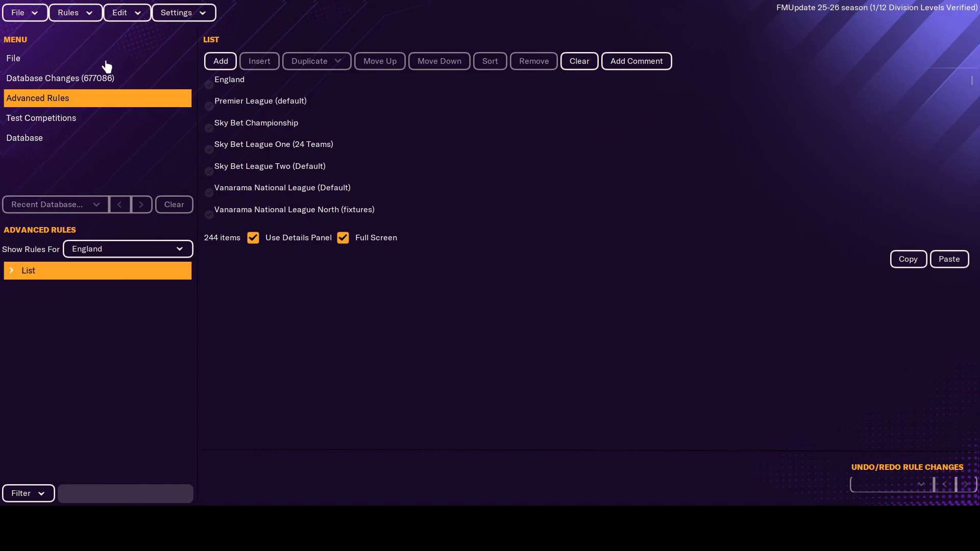
Open the Premier League competition record through Manchester City's division in the club database
{"action": "left_click", "coordinate": [102, 85]}
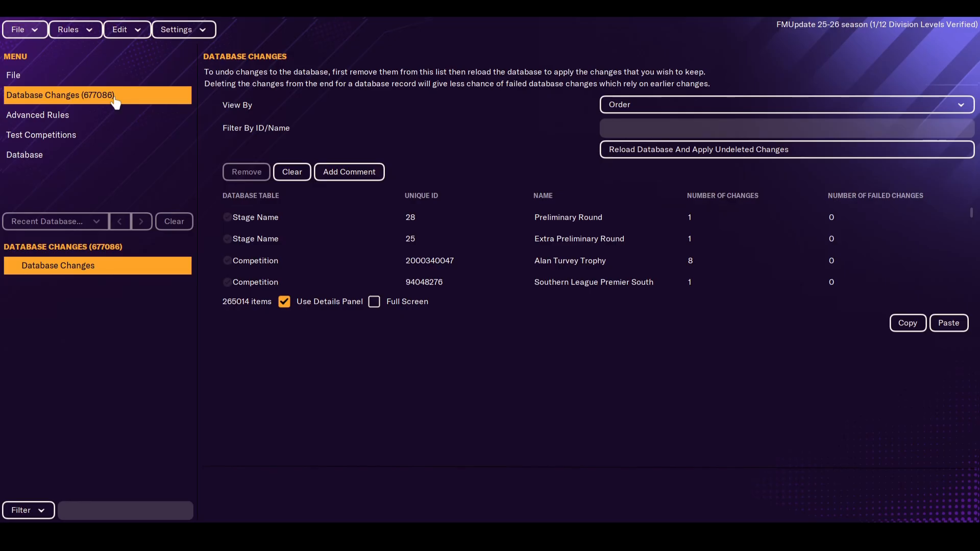
{"action": "left_click", "coordinate": [57, 155]}
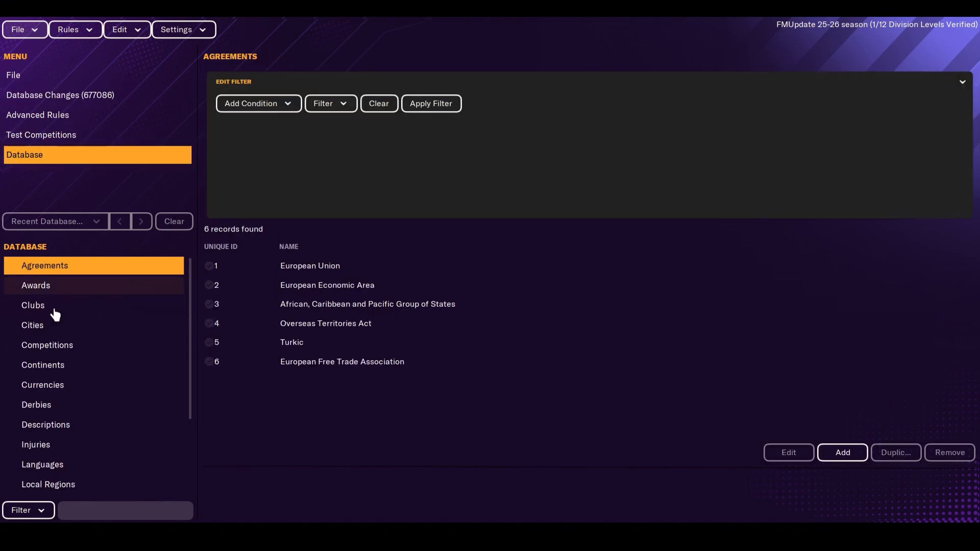
{"action": "left_click", "coordinate": [99, 311]}
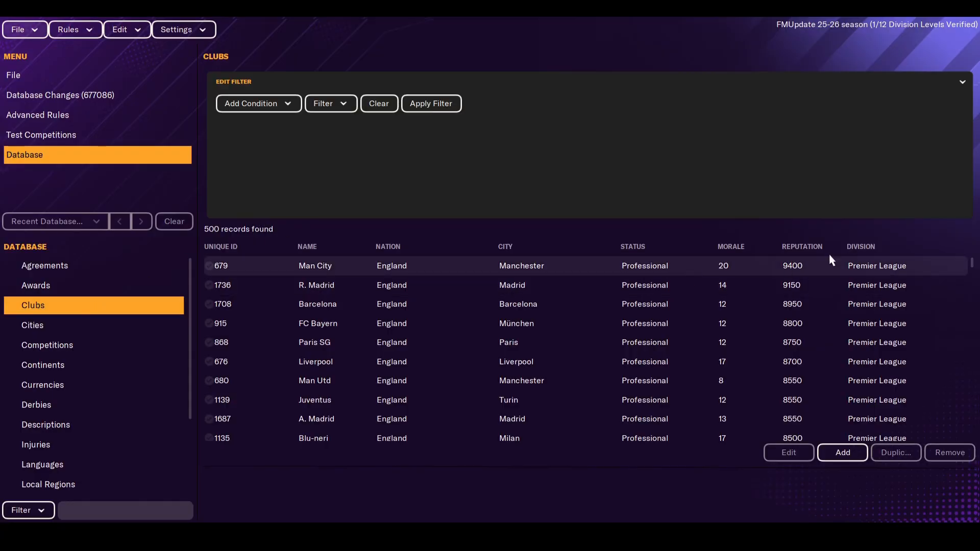
{"action": "left_click", "coordinate": [875, 268]}
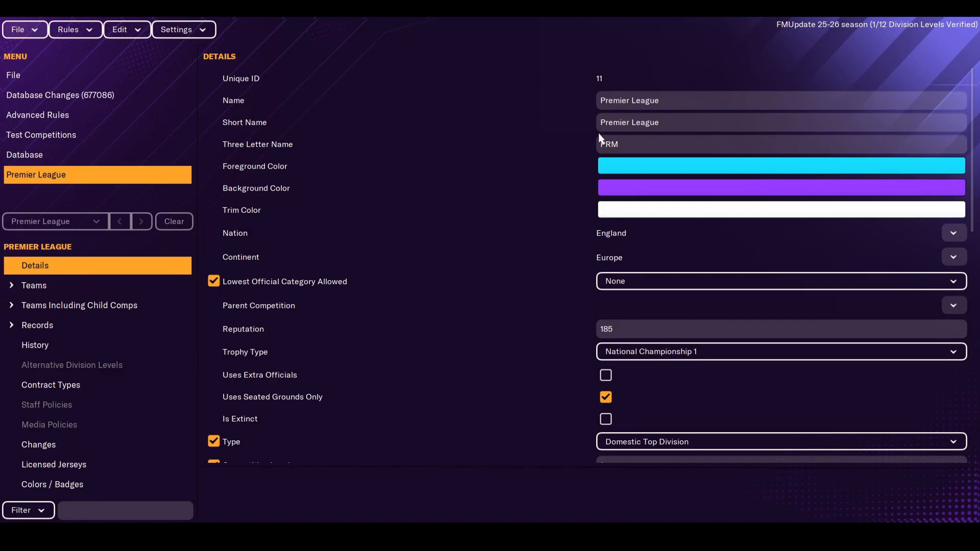
Look through the Premier League's competition details, from its name and colors to the VAR and goal-line technology settings
{"action": "scroll", "coordinate": [609, 155], "scroll_direction": "down", "scroll_amount": 3}
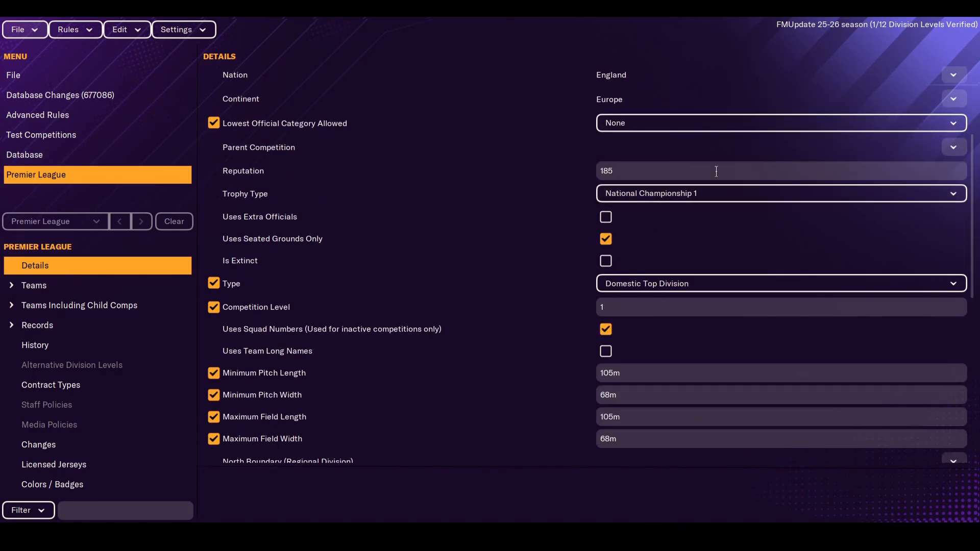
{"action": "scroll", "coordinate": [684, 390], "scroll_direction": "down", "scroll_amount": 3}
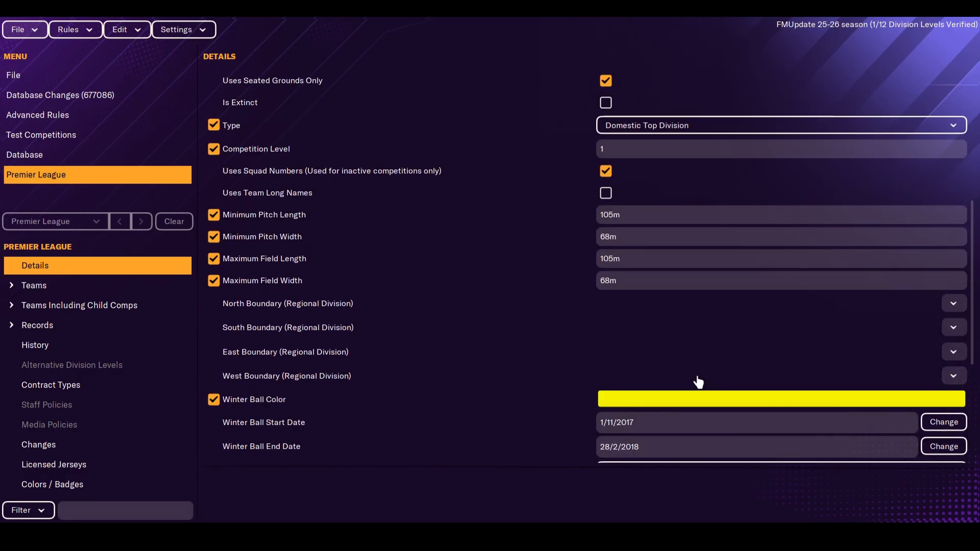
{"action": "scroll", "coordinate": [698, 381], "scroll_direction": "down", "scroll_amount": 2}
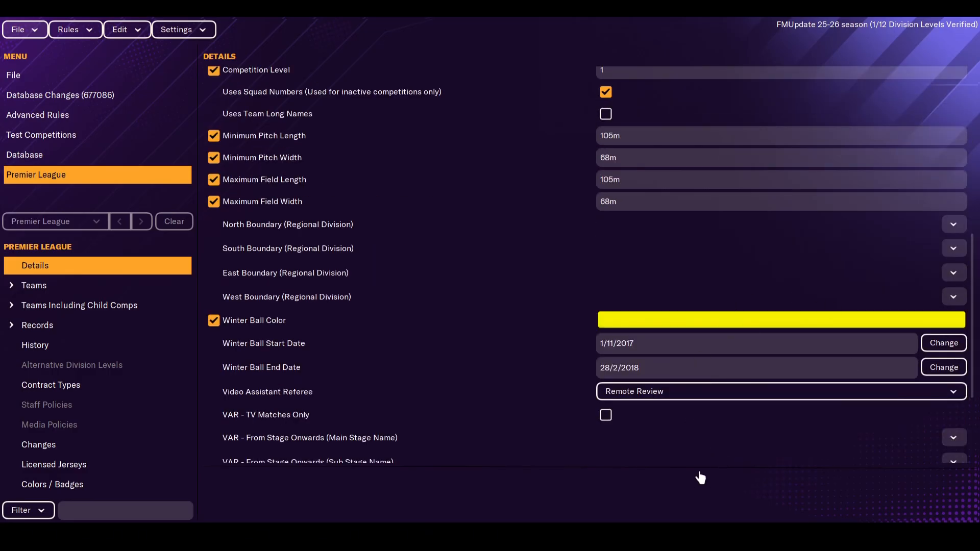
{"action": "scroll", "coordinate": [704, 460], "scroll_direction": "down", "scroll_amount": 4}
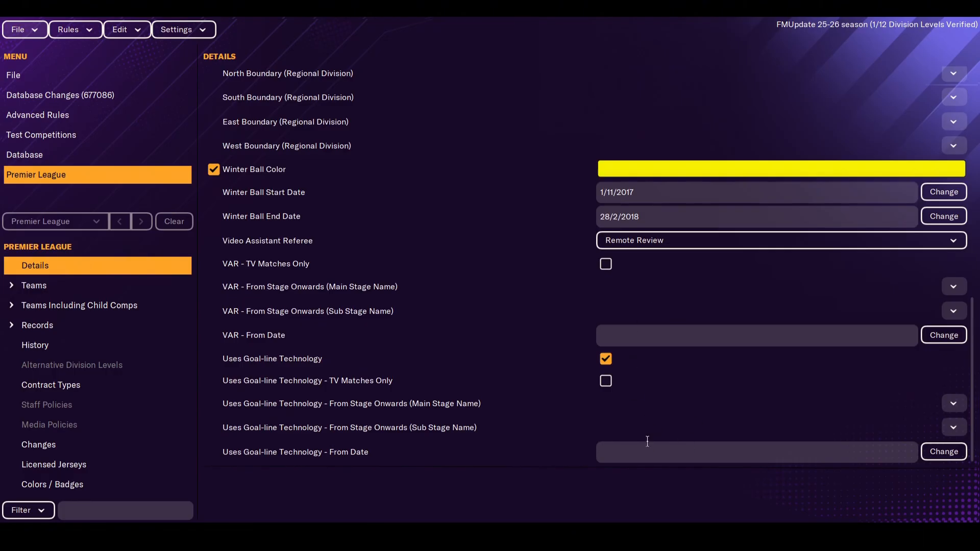
{"action": "scroll", "coordinate": [661, 426], "scroll_direction": "up", "scroll_amount": 9}
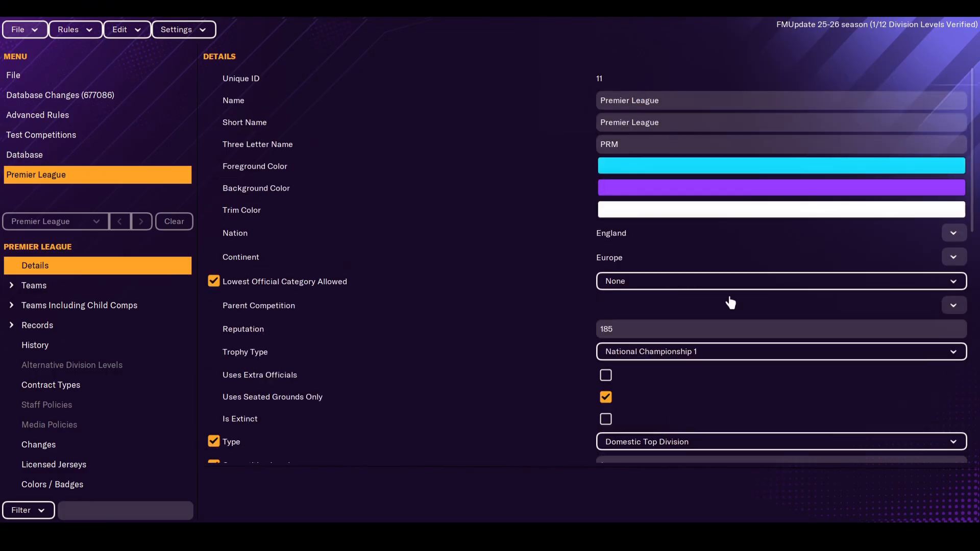
Clear all clubs from the Premier League's current team list
{"action": "left_click", "coordinate": [90, 287]}
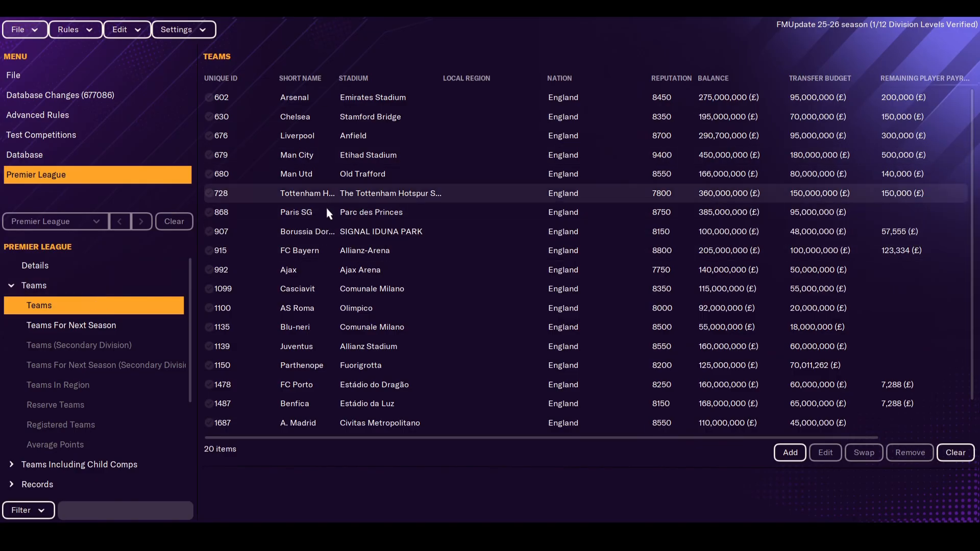
{"action": "scroll", "coordinate": [330, 232], "scroll_direction": "down", "scroll_amount": 1}
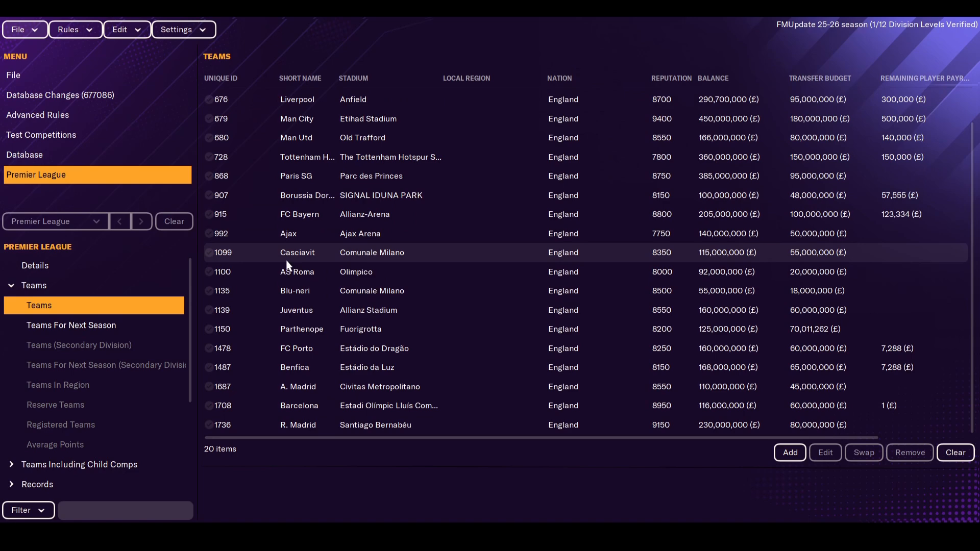
{"action": "scroll", "coordinate": [288, 265], "scroll_direction": "up", "scroll_amount": 1}
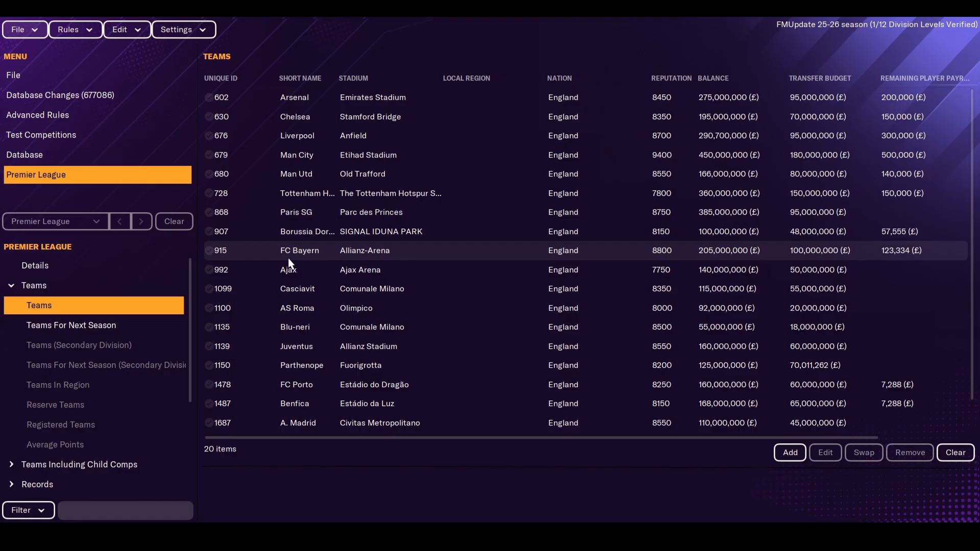
{"action": "left_click", "coordinate": [967, 454]}
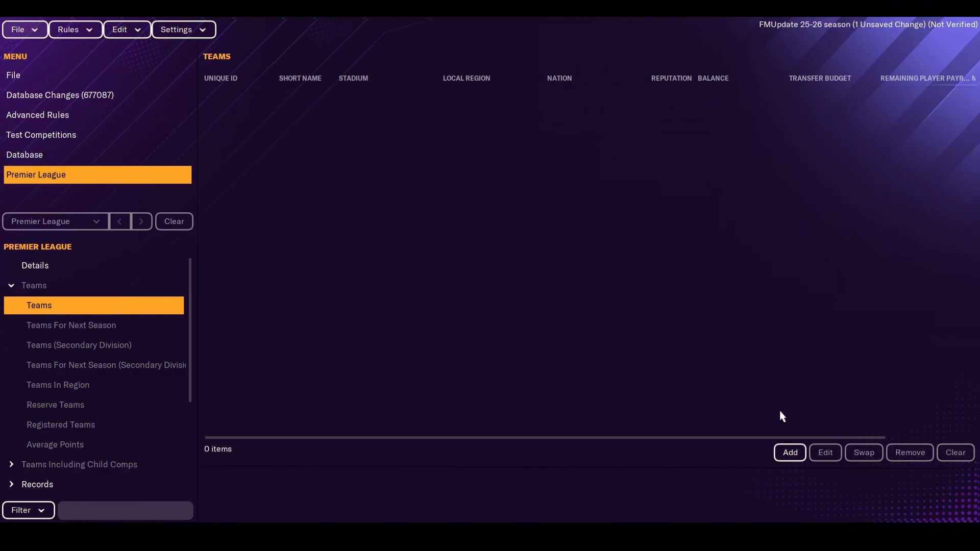
Add every first team from Manchester City down to ATM in the reputation-ordered list to the Premier League
{"action": "left_click", "coordinate": [790, 452]}
{"action": "scroll", "coordinate": [374, 313], "scroll_direction": "down", "scroll_amount": 2}
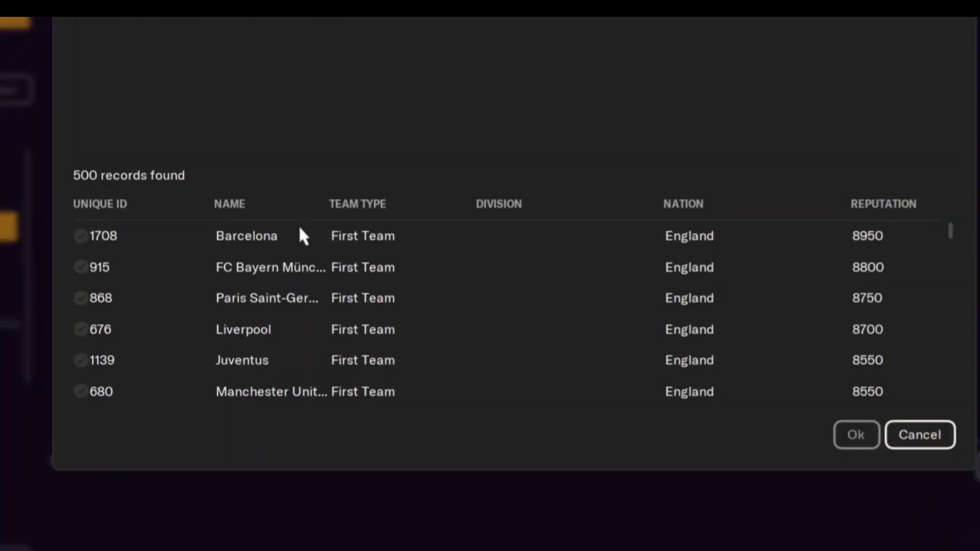
{"action": "scroll", "coordinate": [299, 228], "scroll_direction": "down", "scroll_amount": 10}
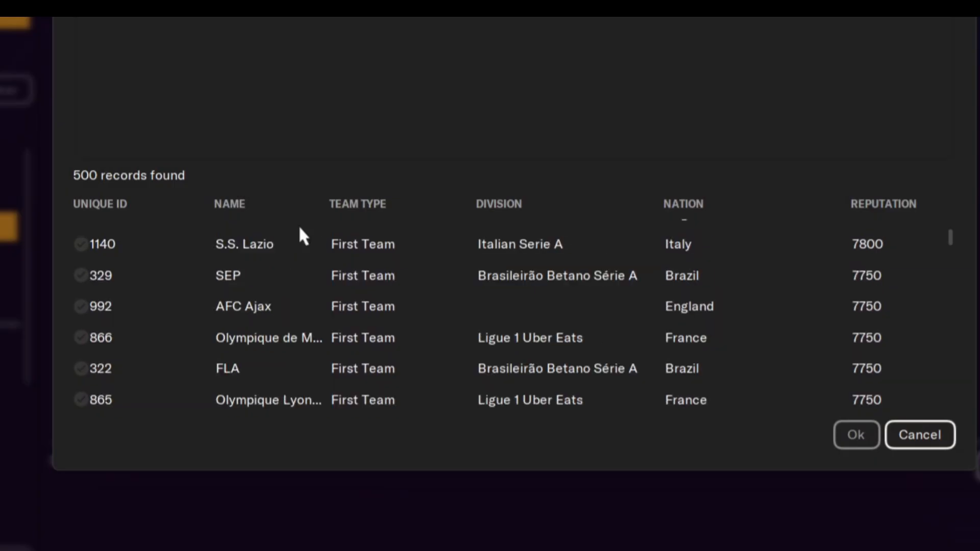
{"action": "scroll", "coordinate": [299, 228], "scroll_direction": "down", "scroll_amount": 12}
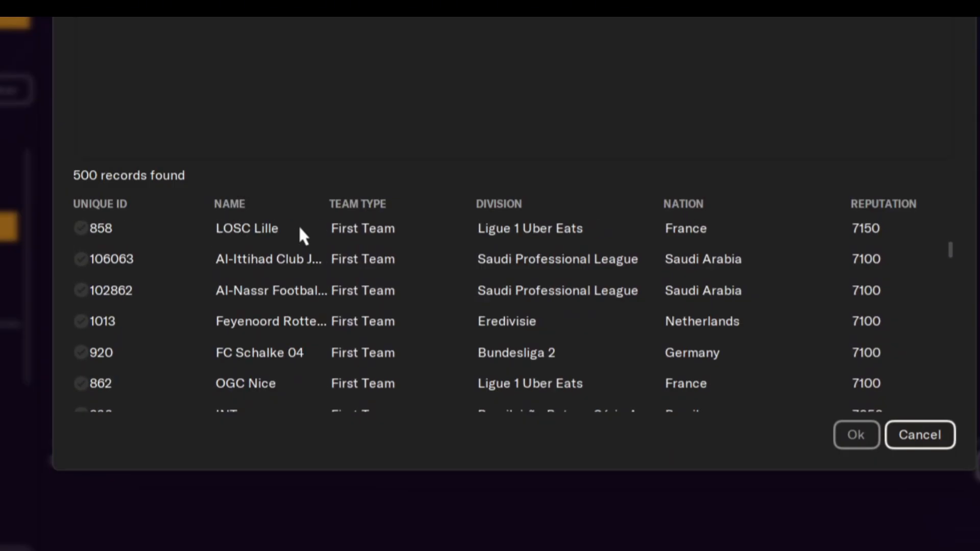
{"action": "scroll", "coordinate": [301, 235], "scroll_direction": "down", "scroll_amount": 8}
{"action": "scroll", "coordinate": [302, 236], "scroll_direction": "up", "scroll_amount": 1}
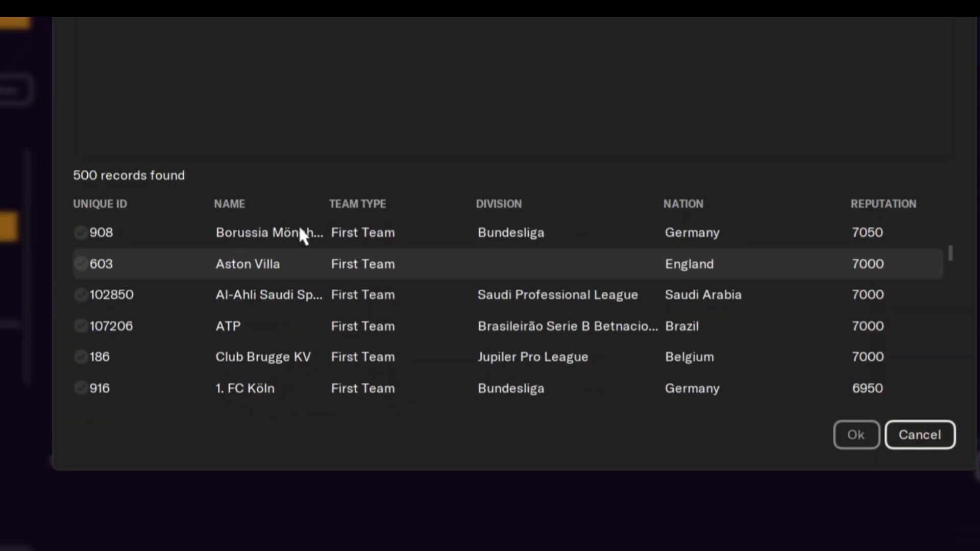
{"action": "scroll", "coordinate": [300, 229], "scroll_direction": "up", "scroll_amount": 12}
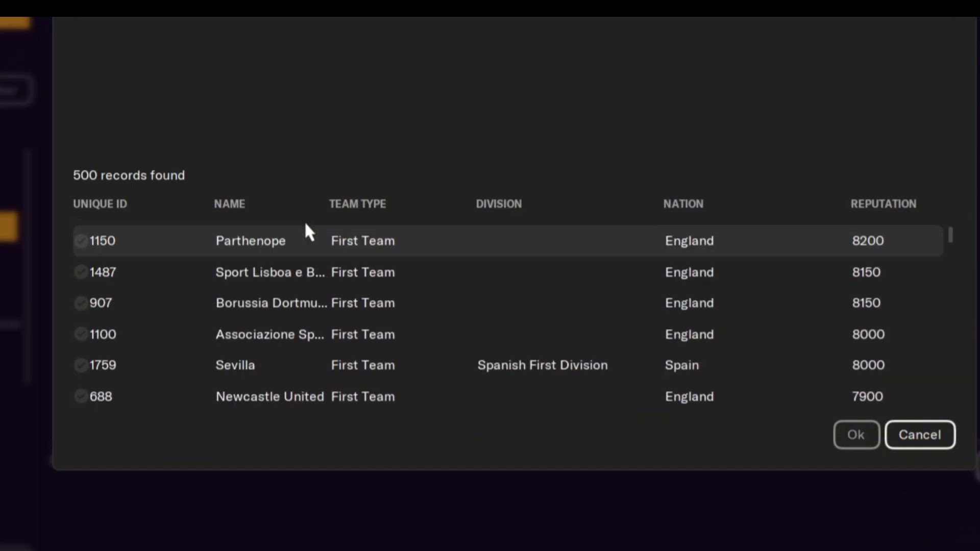
{"action": "scroll", "coordinate": [305, 225], "scroll_direction": "up", "scroll_amount": 5}
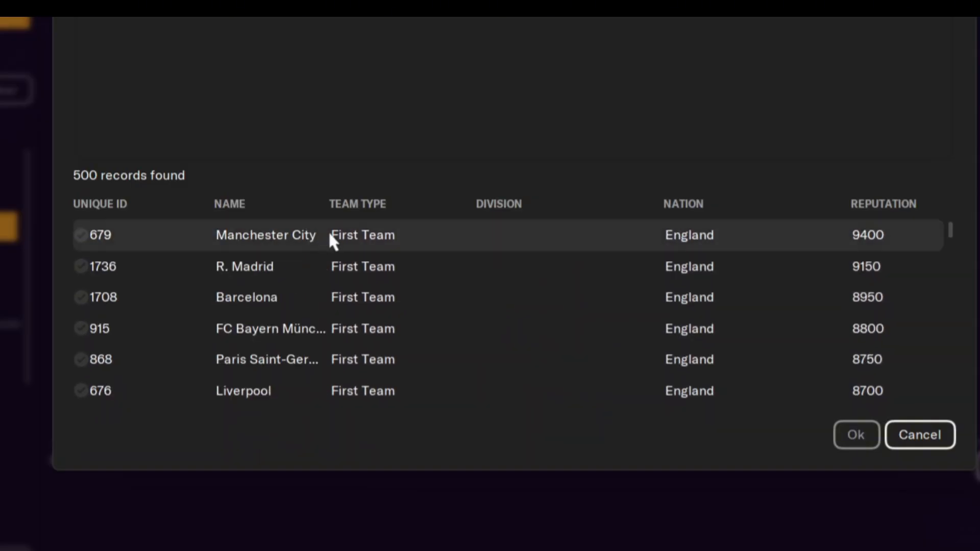
{"action": "left_click", "coordinate": [391, 231]}
{"action": "scroll", "coordinate": [389, 297], "scroll_direction": "down", "scroll_amount": 10}
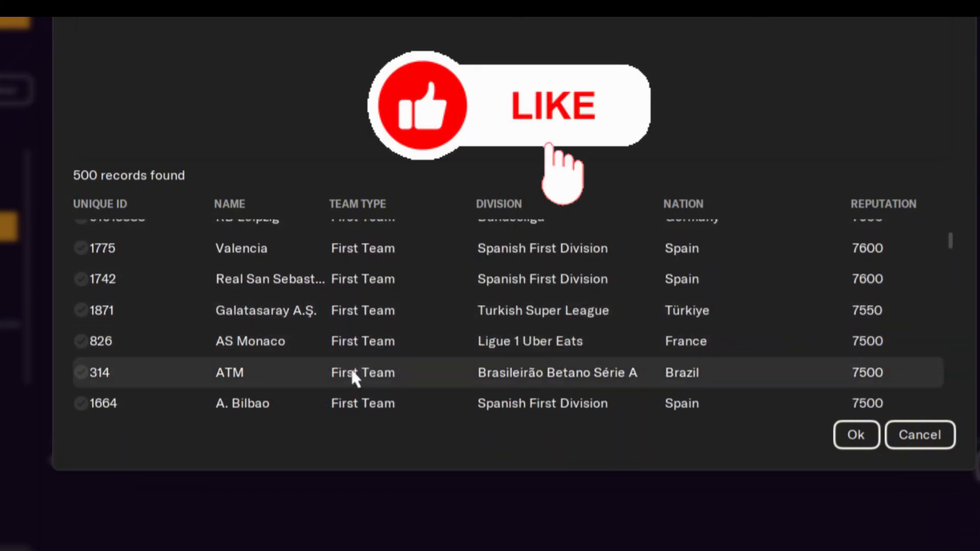
{"action": "left_click", "coordinate": [354, 375], "text": "shift"}
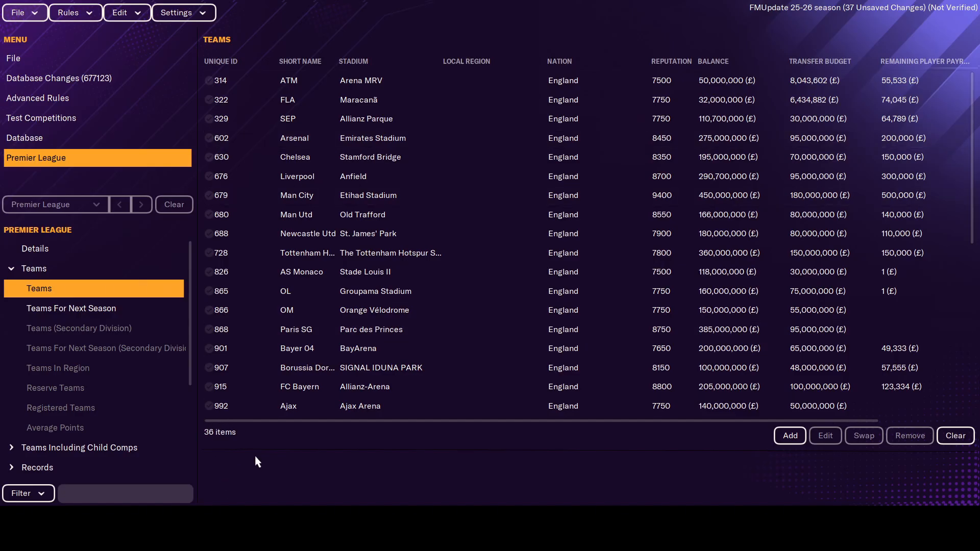
Trim the Premier League to 20 teams by removing Casciavit and all clubs from Juventus through RB Leipzig
{"action": "scroll", "coordinate": [257, 328], "scroll_direction": "down", "scroll_amount": 6}
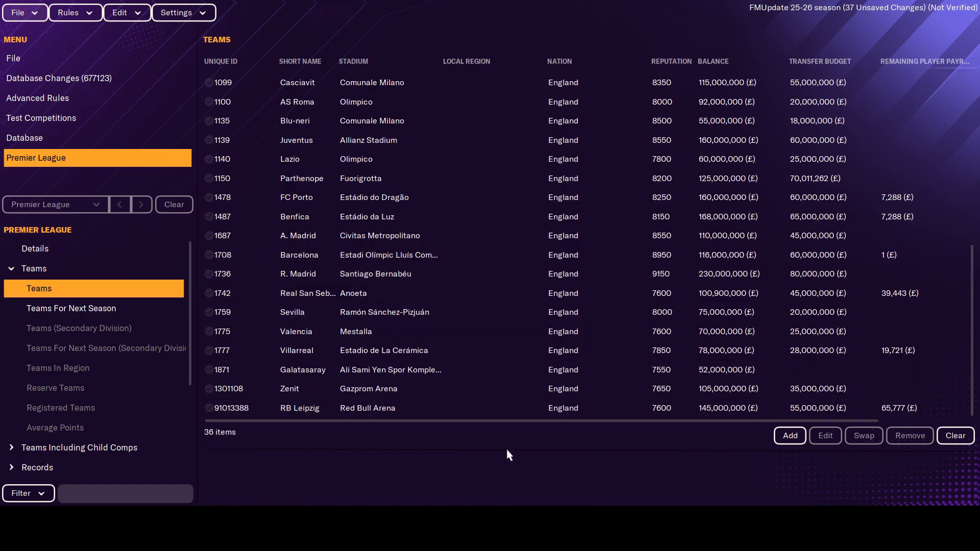
{"action": "left_click", "coordinate": [500, 409]}
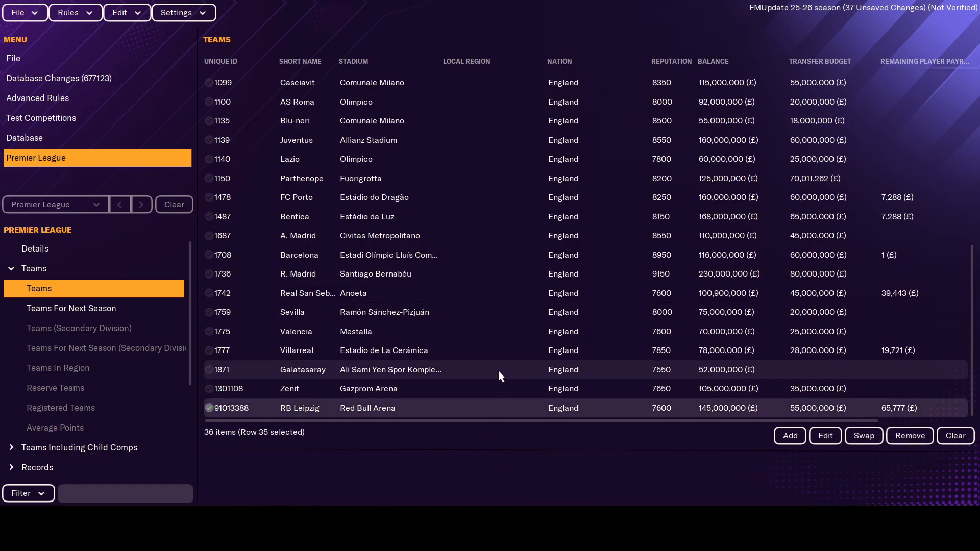
{"action": "left_click", "coordinate": [448, 147], "text": "shift"}
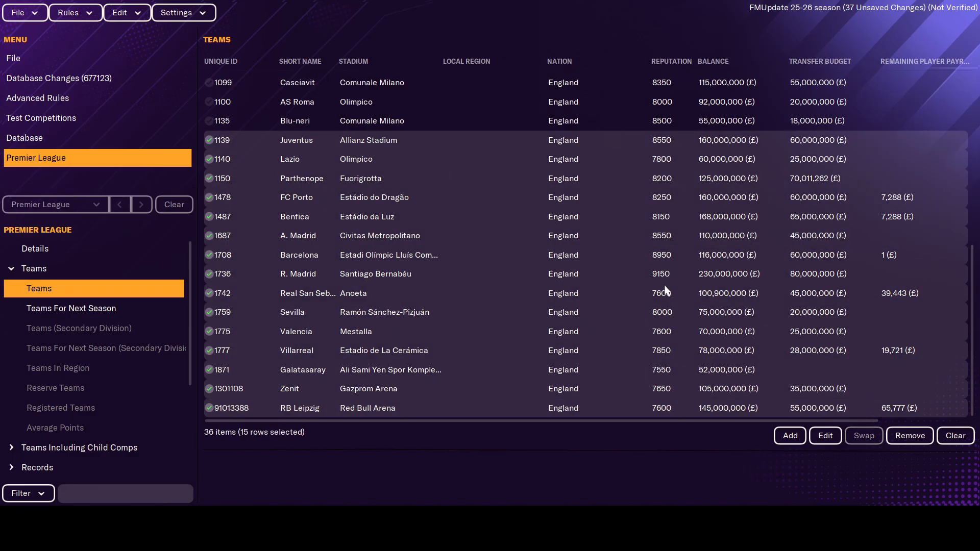
{"action": "left_click", "coordinate": [906, 437]}
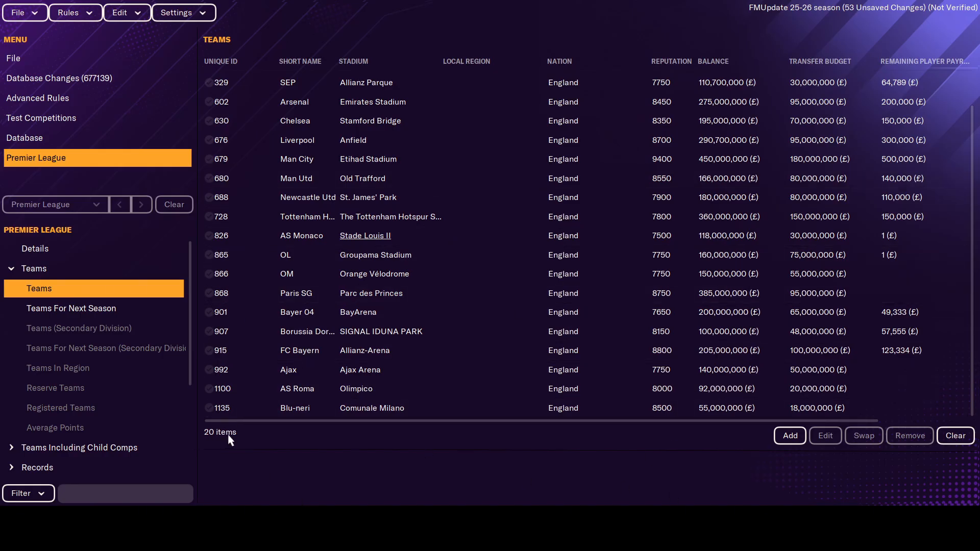
{"action": "scroll", "coordinate": [354, 314], "scroll_direction": "up", "scroll_amount": 1}
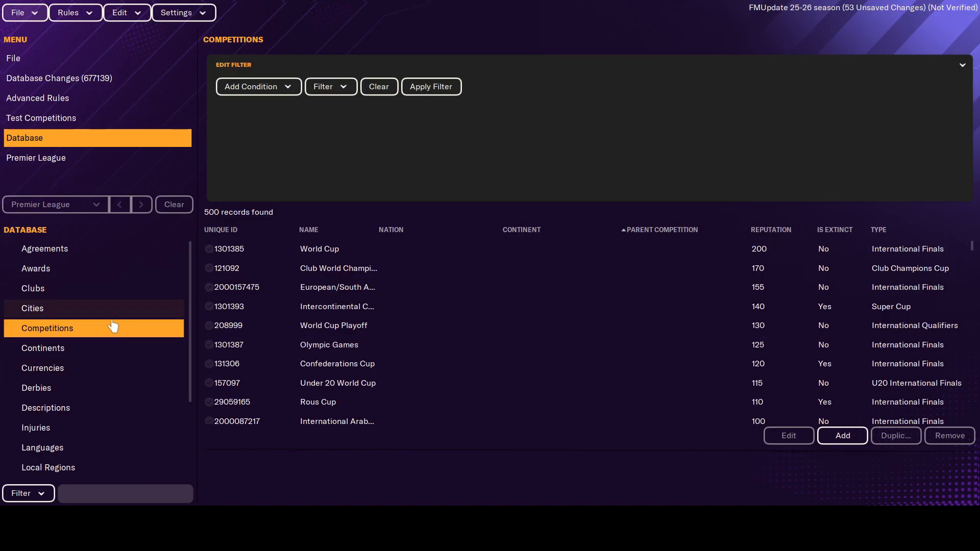
Open the Sky Bet Championship through Leicester City's division in the club database and review its team list
{"action": "left_click", "coordinate": [65, 289]}
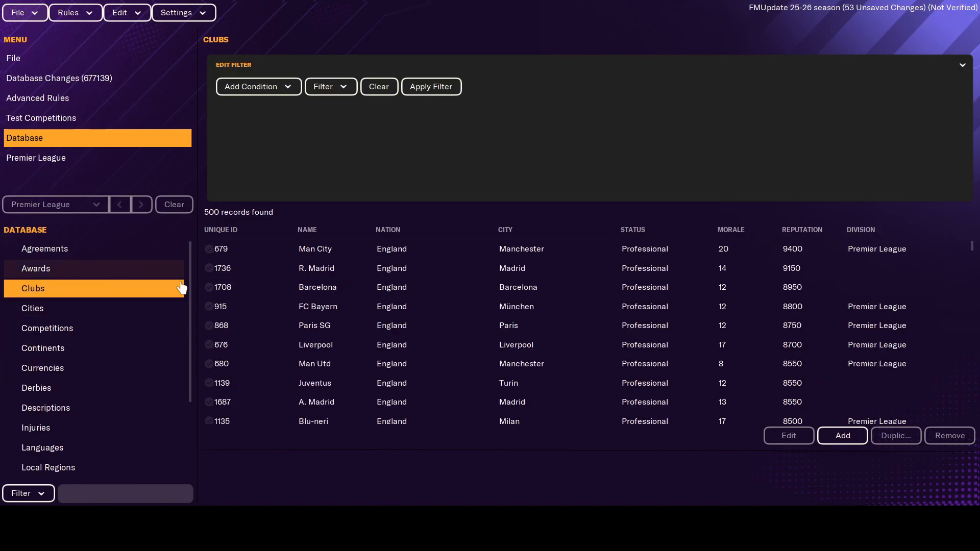
{"action": "scroll", "coordinate": [510, 391], "scroll_direction": "down", "scroll_amount": 15}
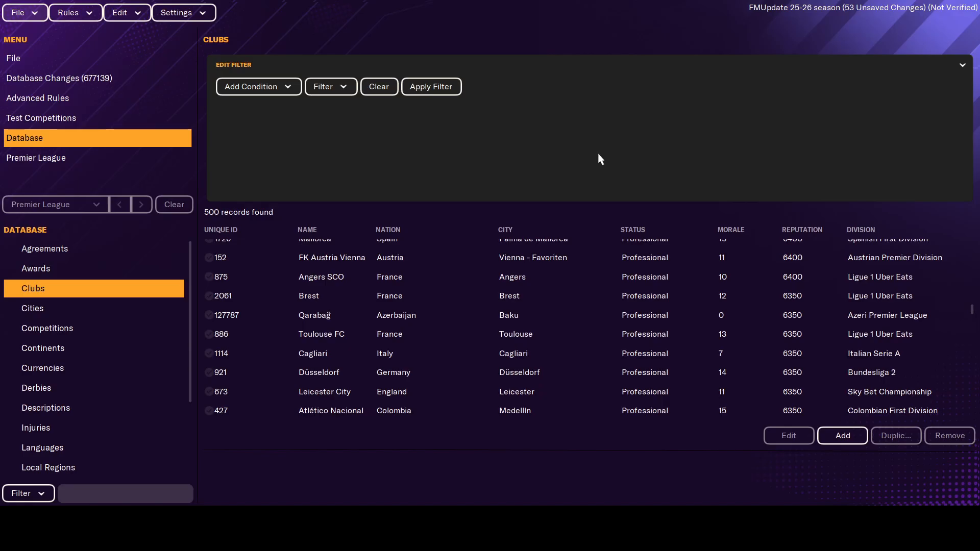
{"action": "left_click", "coordinate": [350, 400]}
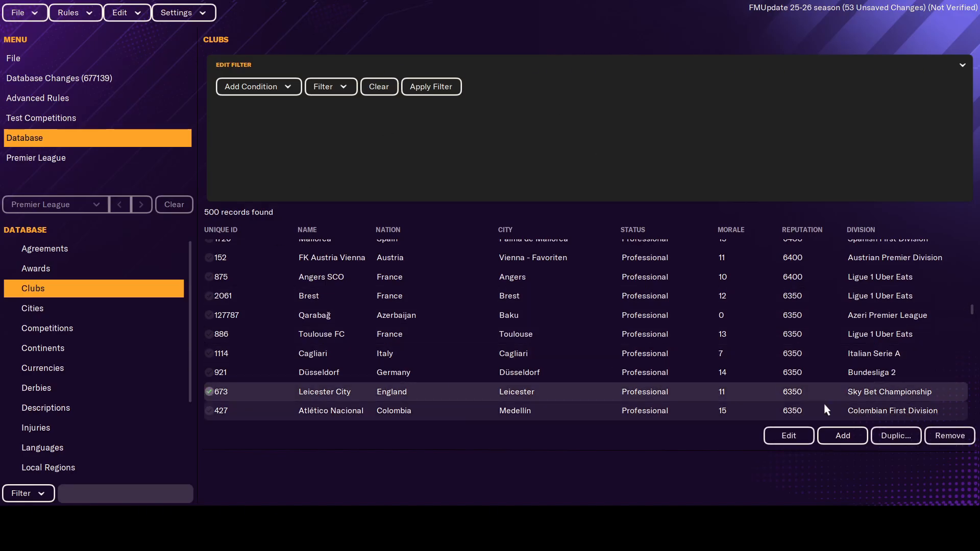
{"action": "left_click", "coordinate": [881, 392]}
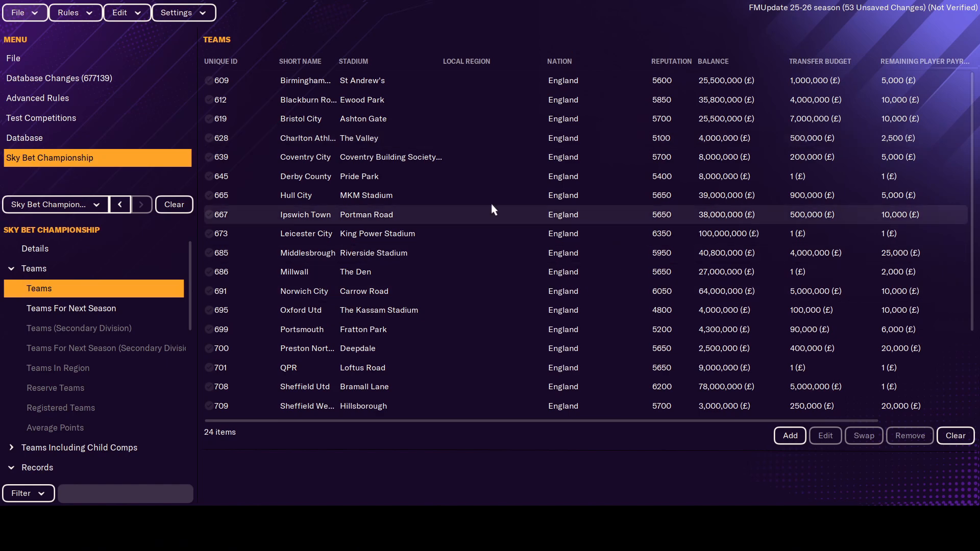
{"action": "scroll", "coordinate": [404, 274], "scroll_direction": "down", "scroll_amount": 3}
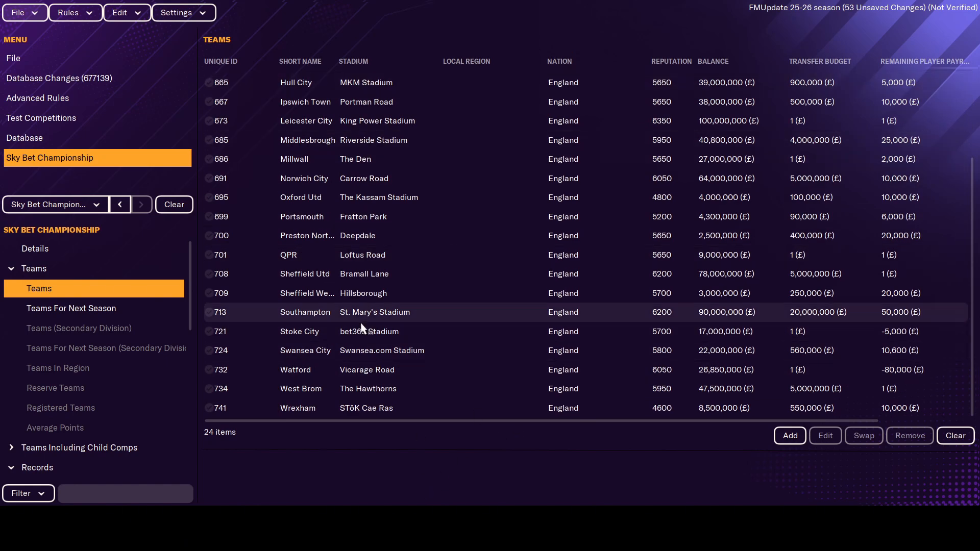
{"action": "scroll", "coordinate": [812, 408], "scroll_direction": "up", "scroll_amount": 3}
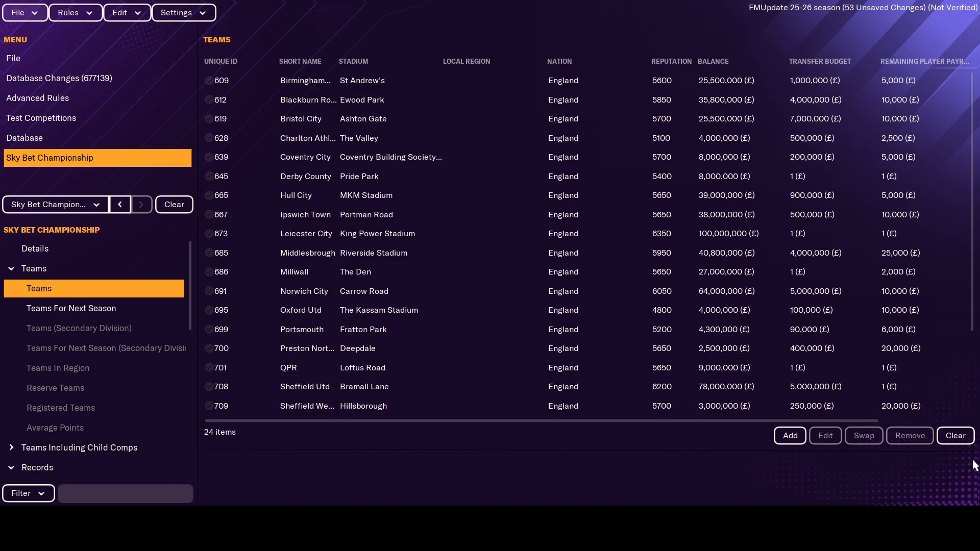
Clear the Sky Bet Championship's team list and add every first team from BOT down to Espanyol in the reputation-ordered list
{"action": "left_click", "coordinate": [951, 420]}
{"action": "left_click", "coordinate": [800, 436]}
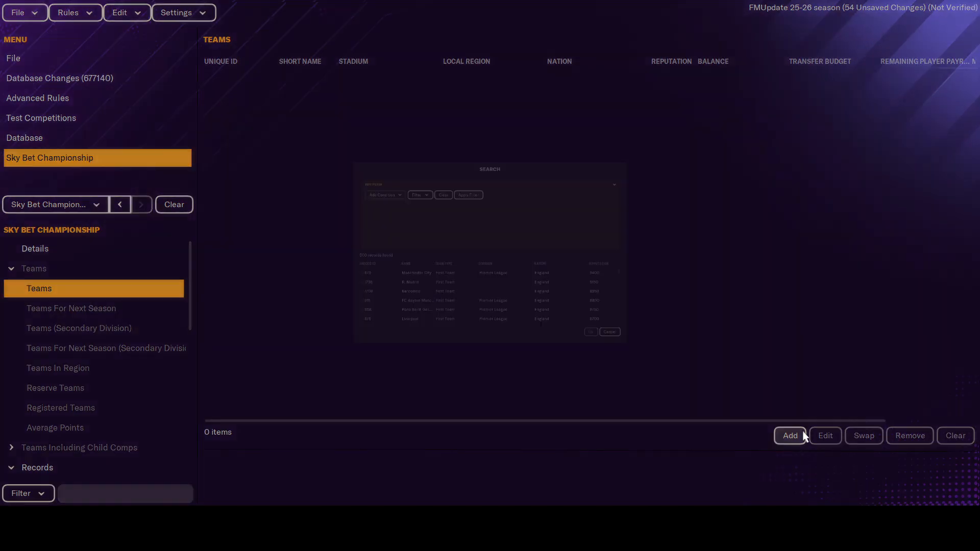
{"action": "scroll", "coordinate": [359, 363], "scroll_direction": "down", "scroll_amount": 3}
{"action": "scroll", "coordinate": [359, 363], "scroll_direction": "down", "scroll_amount": 10}
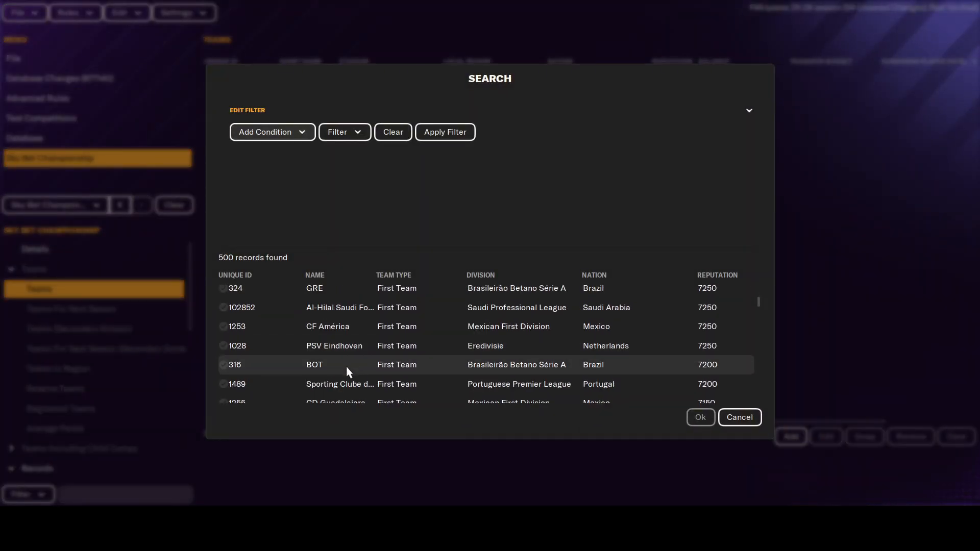
{"action": "left_click", "coordinate": [352, 372]}
{"action": "scroll", "coordinate": [361, 371], "scroll_direction": "down", "scroll_amount": 2}
{"action": "scroll", "coordinate": [361, 372], "scroll_direction": "down", "scroll_amount": 10}
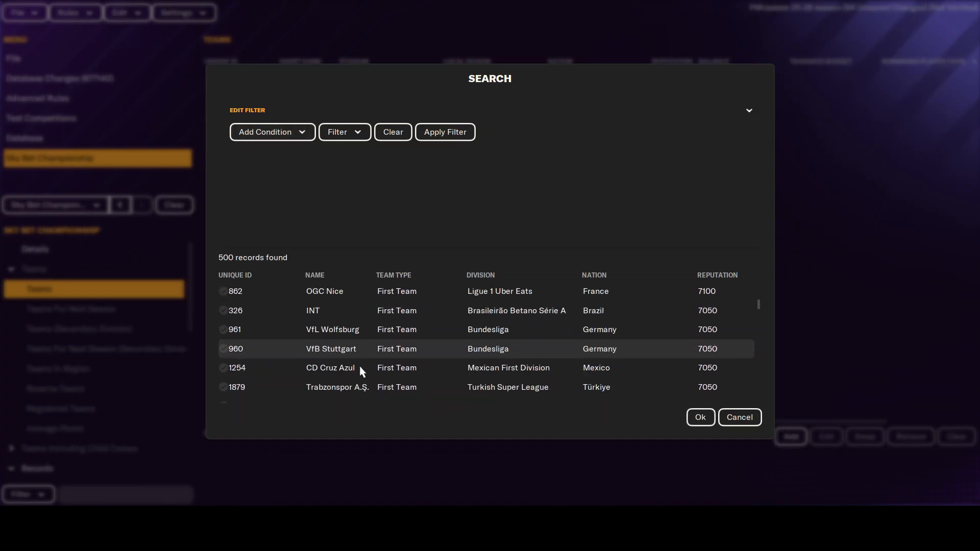
{"action": "left_click", "coordinate": [362, 376], "text": "shift"}
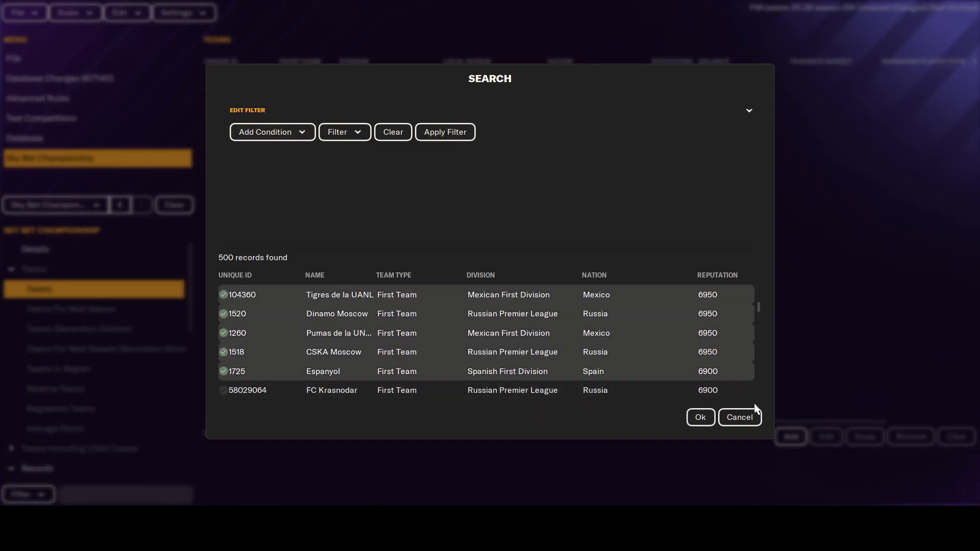
{"action": "left_click", "coordinate": [701, 418]}
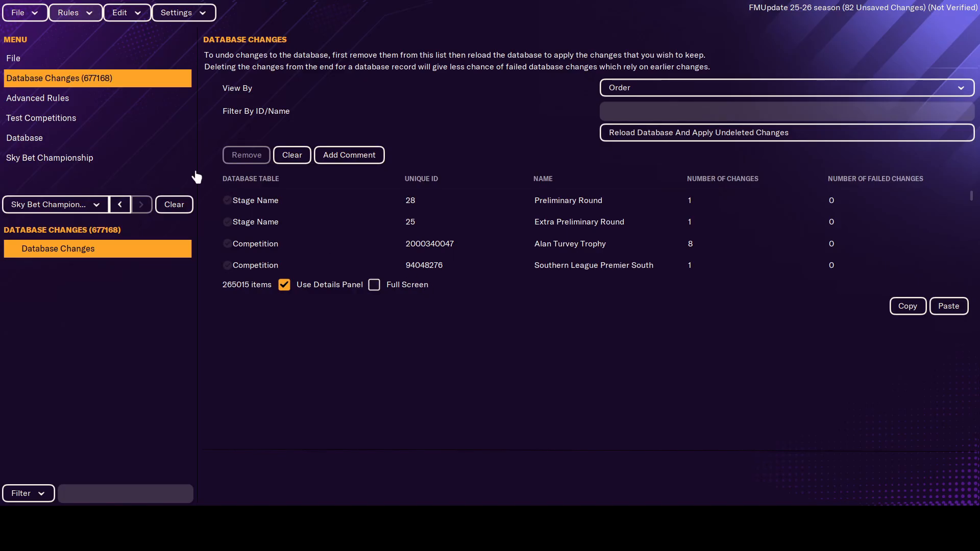
Save the editor data with the modified English divisions and dismiss the save notice
{"action": "left_click", "coordinate": [28, 14]}
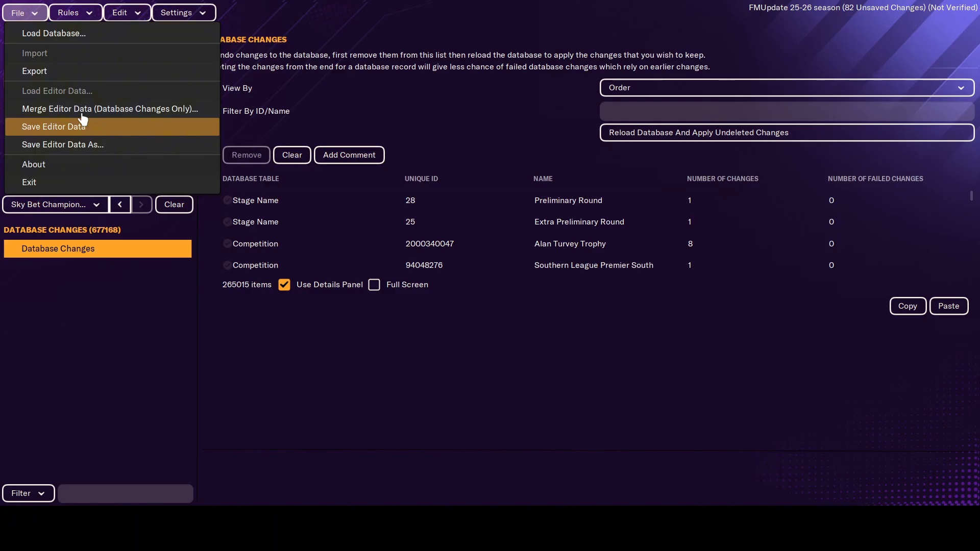
{"action": "left_click", "coordinate": [82, 125]}
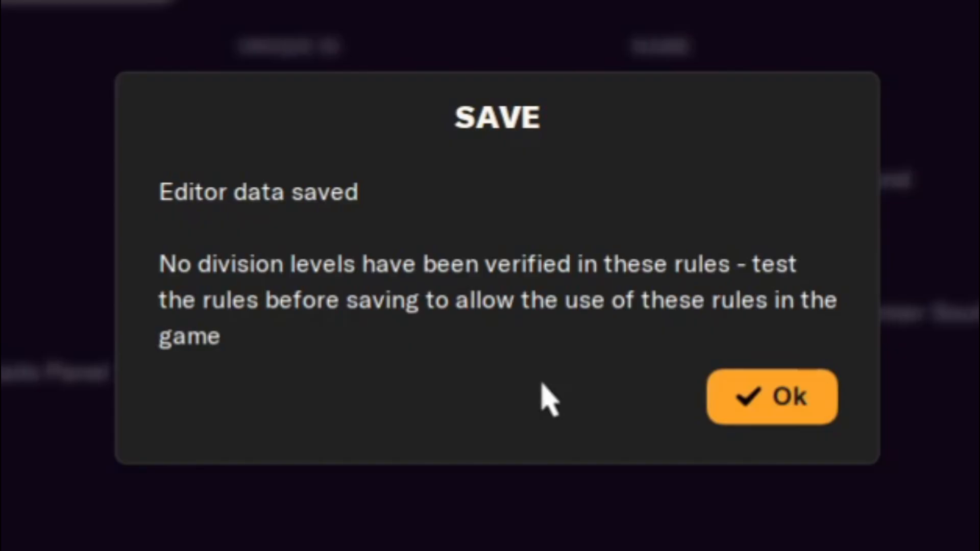
{"action": "left_click", "coordinate": [786, 402]}
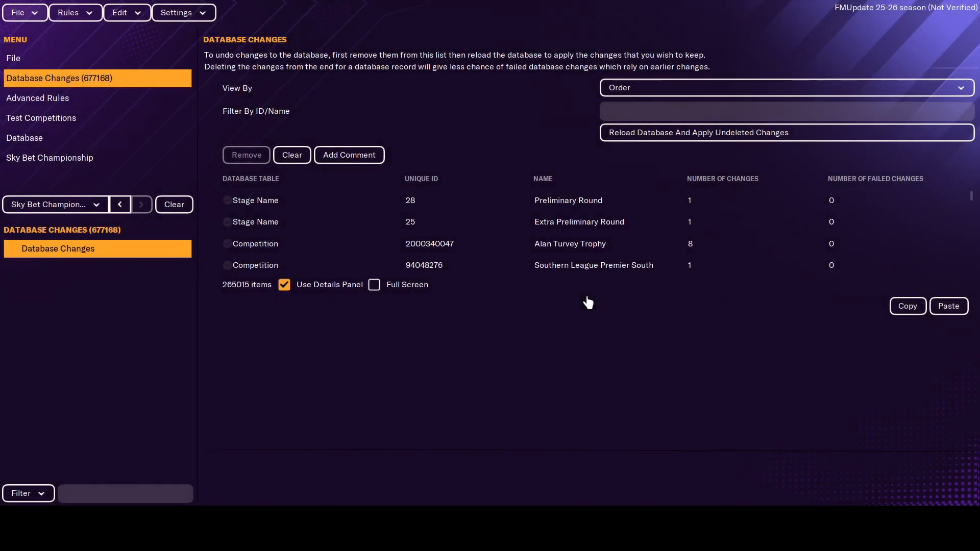
Test the English rules down to the Sky Bet Championship level
{"action": "left_click", "coordinate": [88, 17]}
{"action": "mouse_move", "coordinate": [146, 131]}
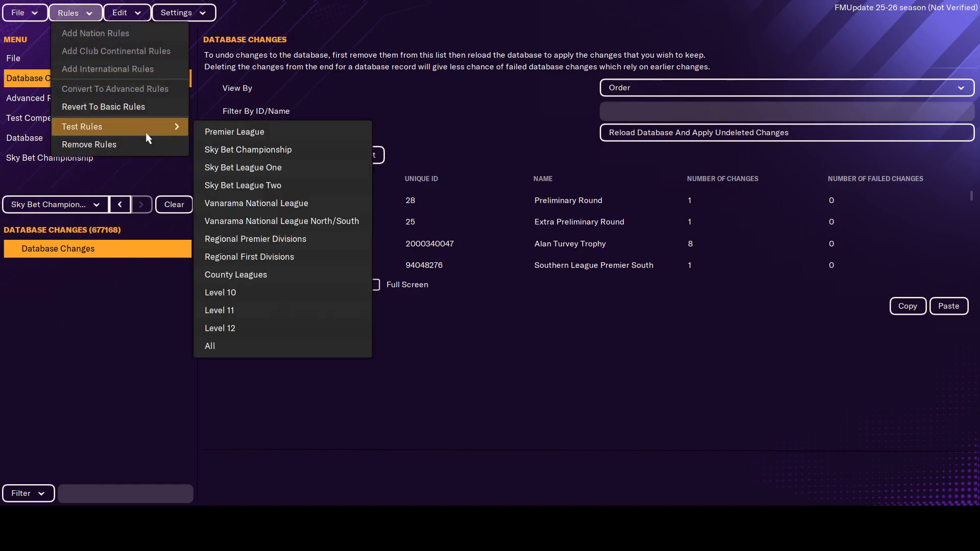
{"action": "left_click", "coordinate": [211, 141]}
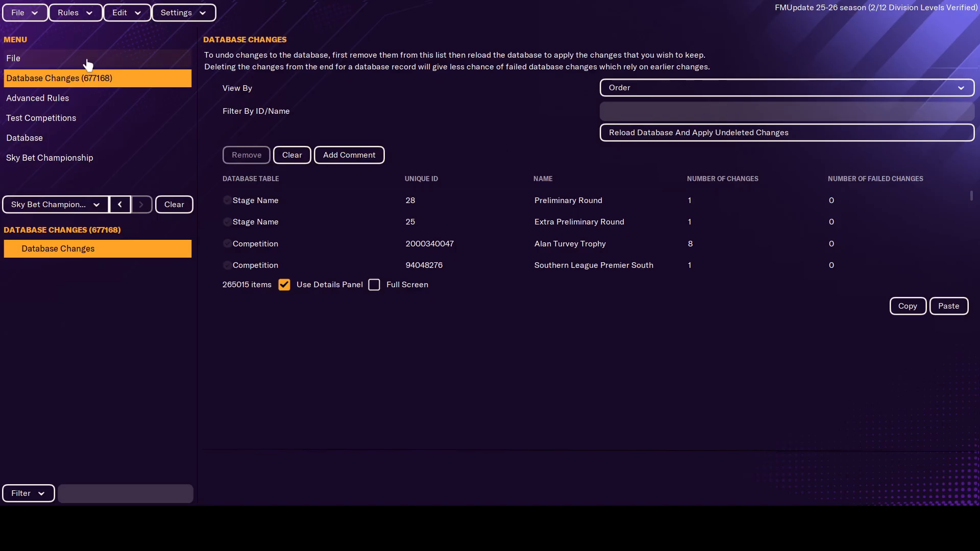
Open the save-as dialog for the verified editor data and look through the existing local files
{"action": "left_click", "coordinate": [18, 12]}
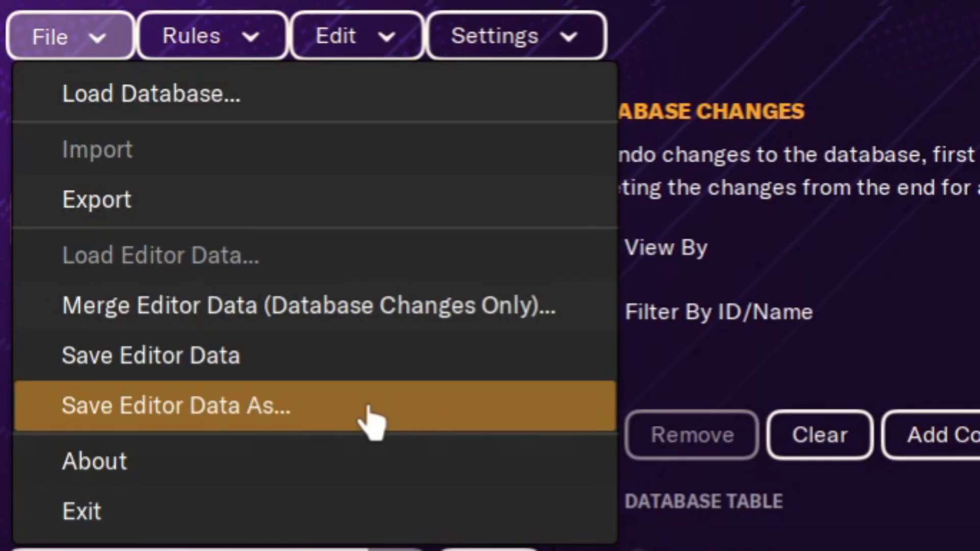
{"action": "left_click", "coordinate": [368, 411]}
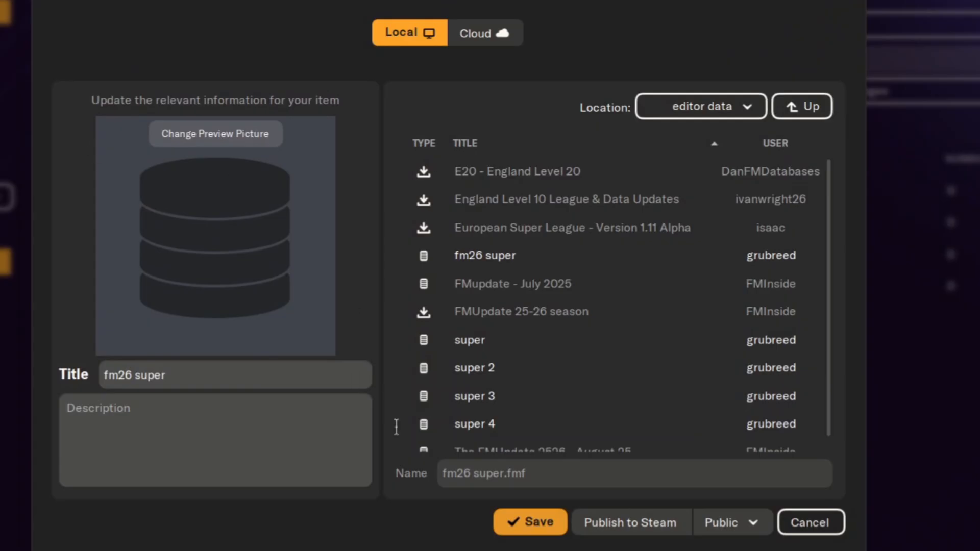
{"action": "scroll", "coordinate": [655, 314], "scroll_direction": "down", "scroll_amount": 1}
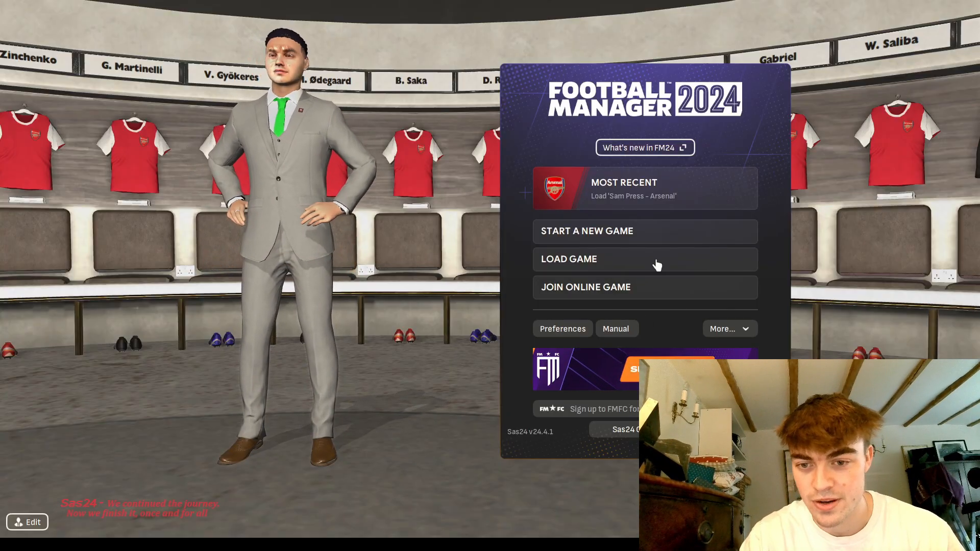
Switch to Football Manager 2024, start a new career game and open its database and editor data file selection
{"action": "left_click", "coordinate": [639, 239]}
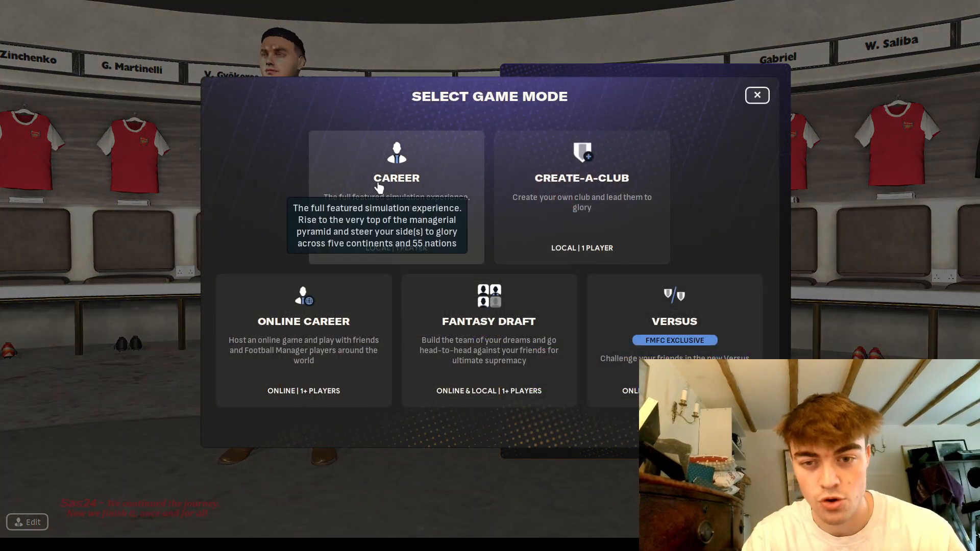
{"action": "left_click", "coordinate": [379, 188]}
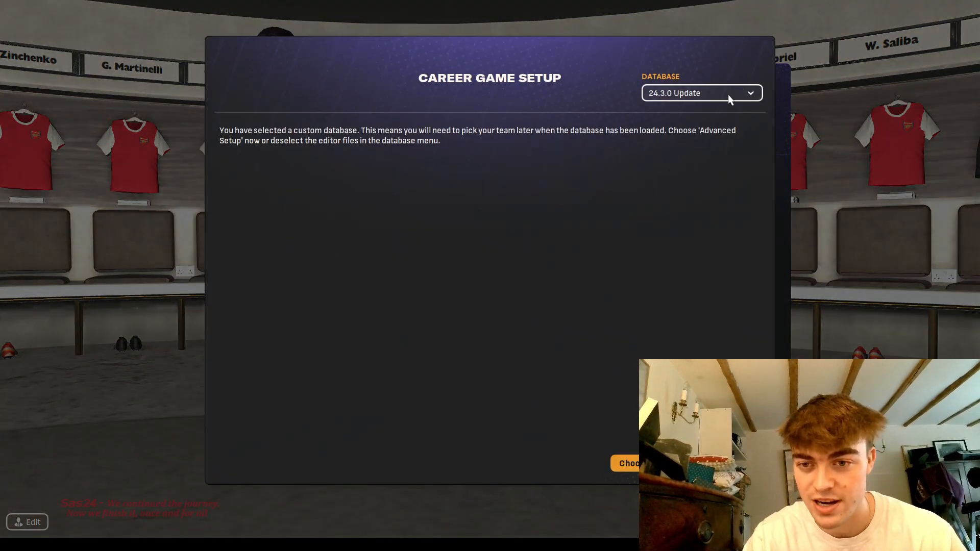
{"action": "left_click", "coordinate": [730, 99]}
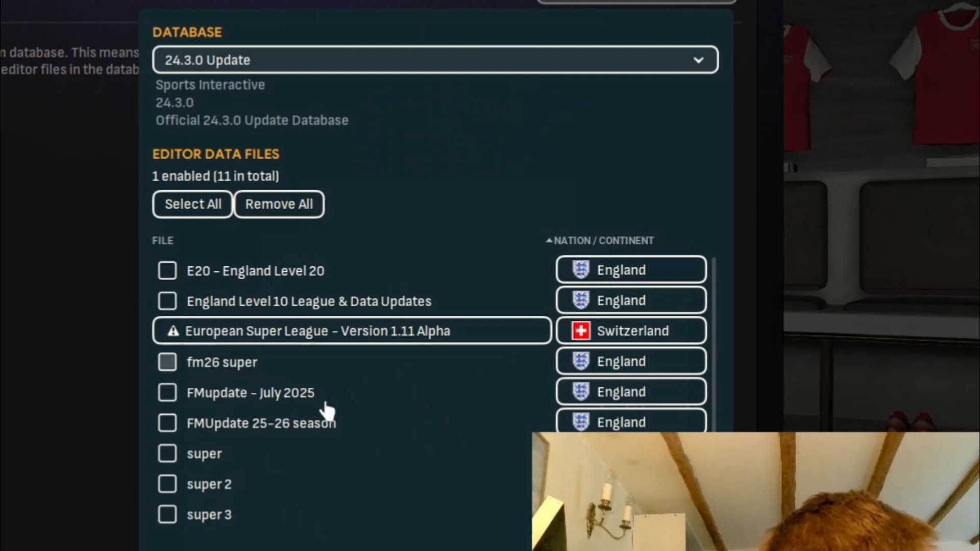
{"action": "scroll", "coordinate": [327, 411], "scroll_direction": "down", "scroll_amount": 2}
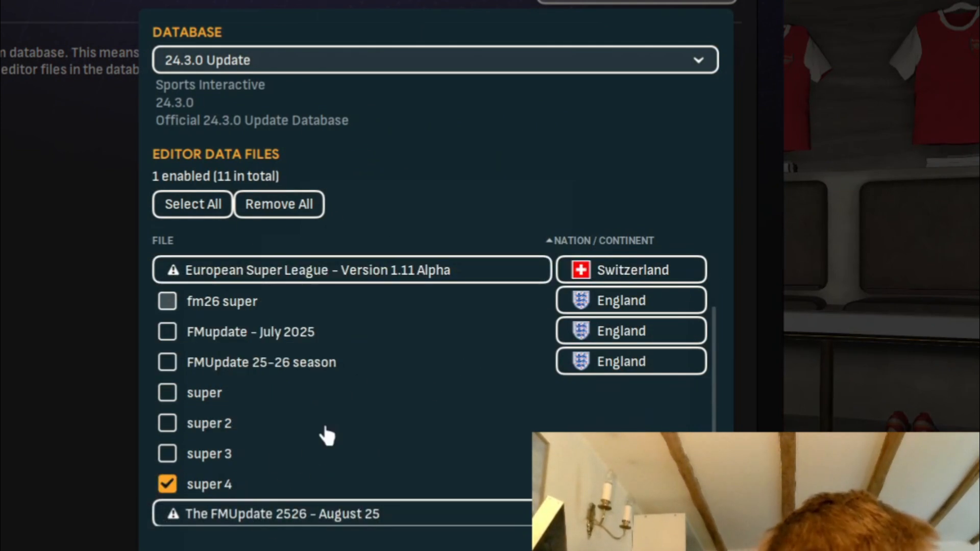
Try enabling the FMUpdate 25-26 season and FMupdate - July 2025 editor data files alongside super 4
{"action": "left_click", "coordinate": [167, 362]}
{"action": "left_click", "coordinate": [167, 332]}
{"action": "left_click", "coordinate": [168, 334]}
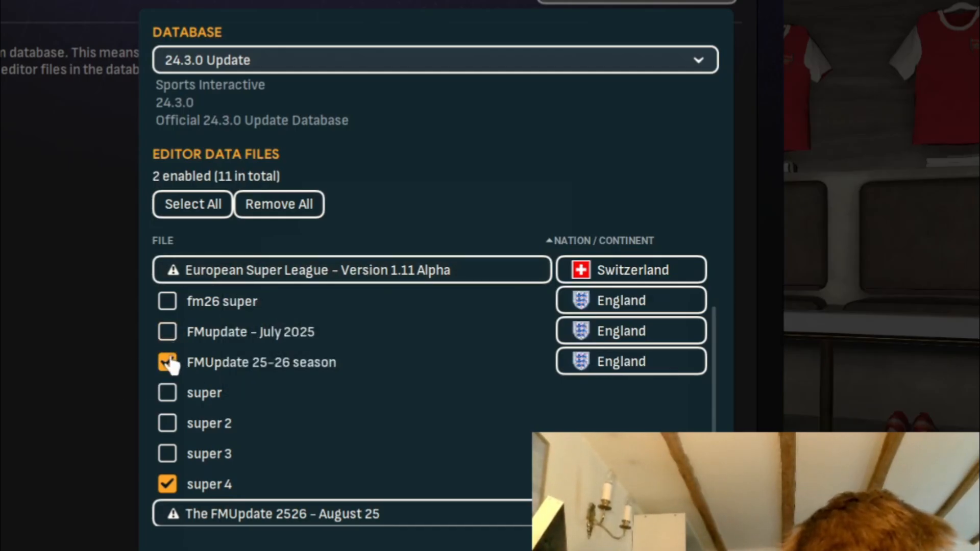
{"action": "left_click", "coordinate": [167, 362]}
{"action": "scroll", "coordinate": [276, 459], "scroll_direction": "down", "scroll_amount": 1}
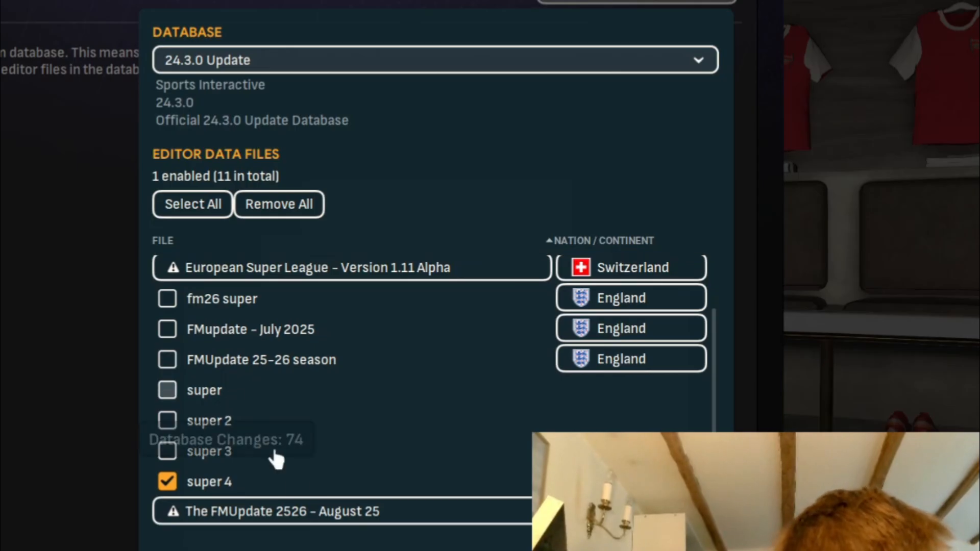
Continue into the advanced setup with the Original game mode and review the league levels available for England
{"action": "left_click", "coordinate": [730, 444]}
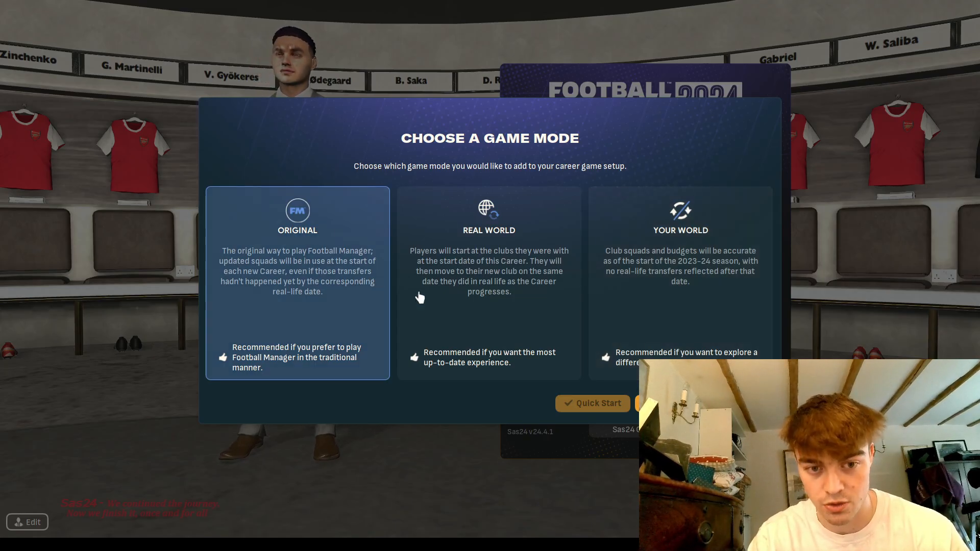
{"action": "left_click", "coordinate": [682, 403]}
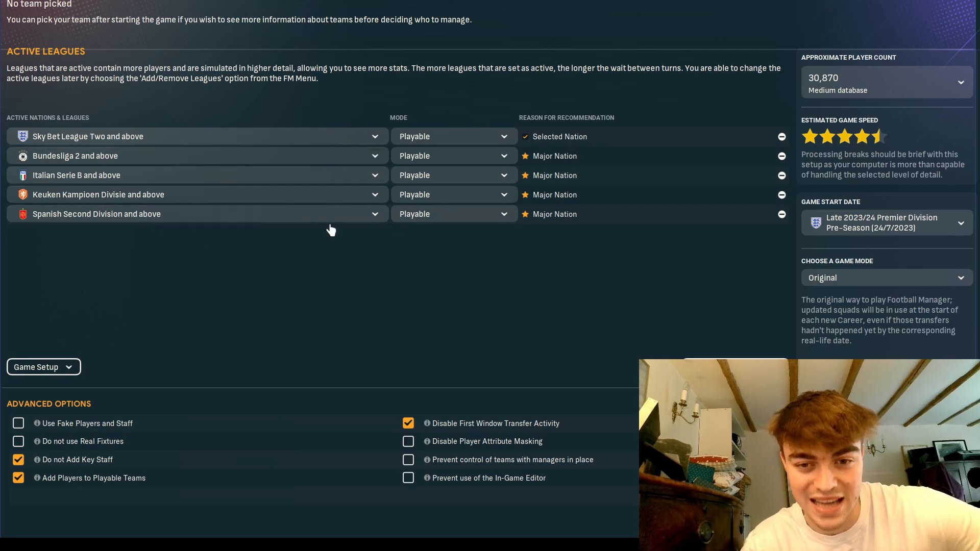
{"action": "left_click", "coordinate": [343, 137]}
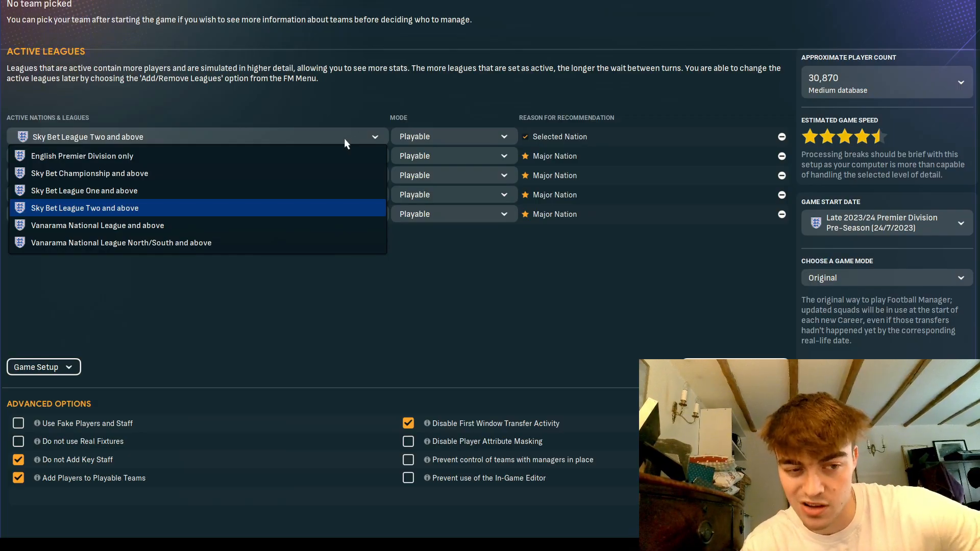
{"action": "left_click", "coordinate": [427, 333]}
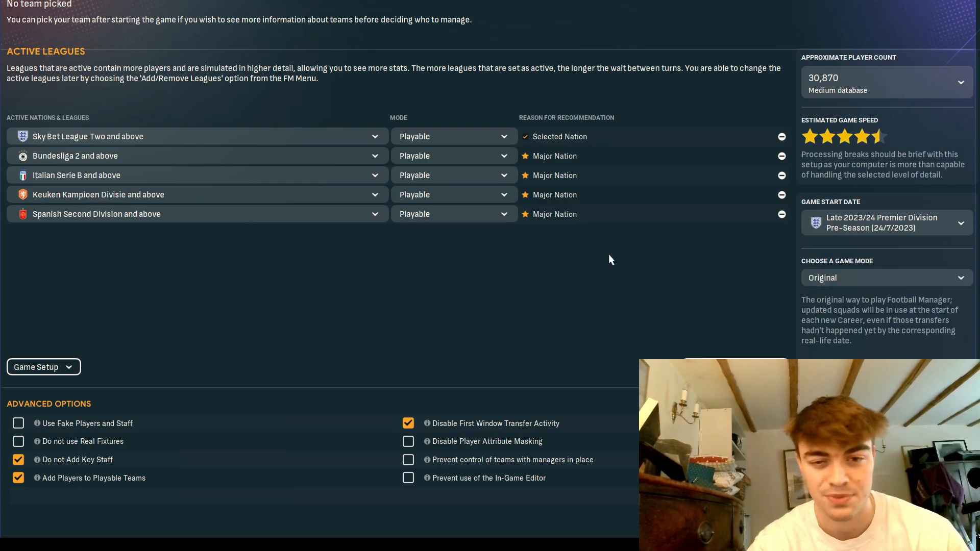
Set the game start date to England's Late 2023/24 Premier Division Pre-Season (24/7/2023)
{"action": "left_click", "coordinate": [893, 223]}
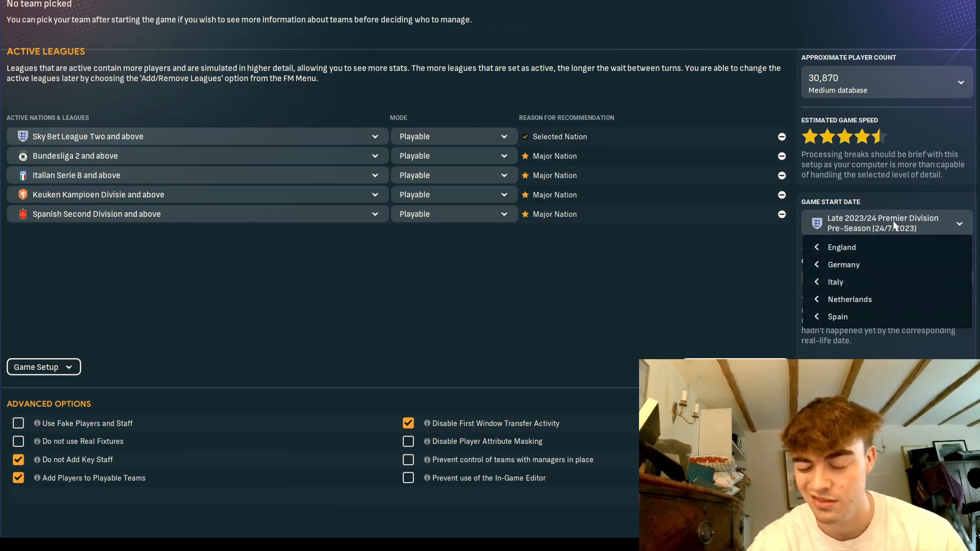
{"action": "mouse_move", "coordinate": [871, 249]}
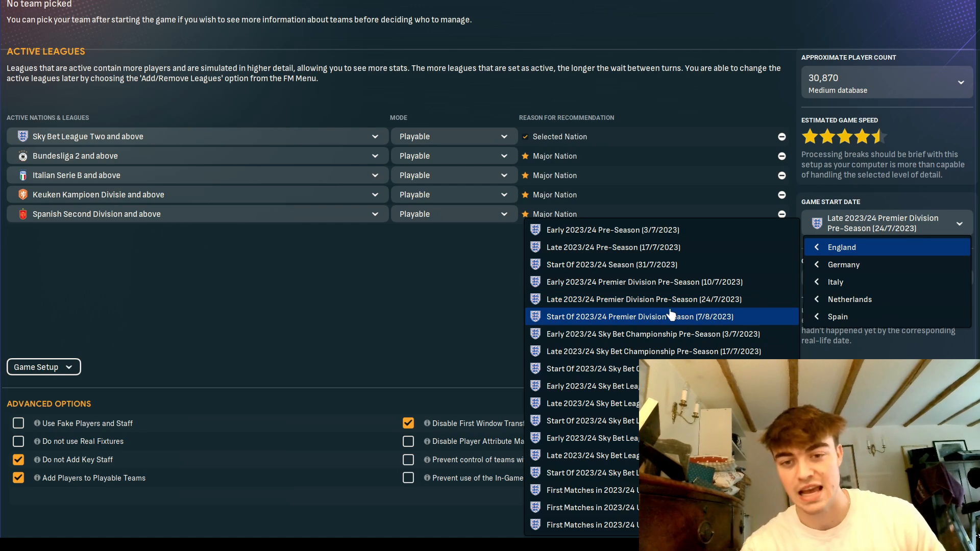
{"action": "left_click", "coordinate": [648, 304]}
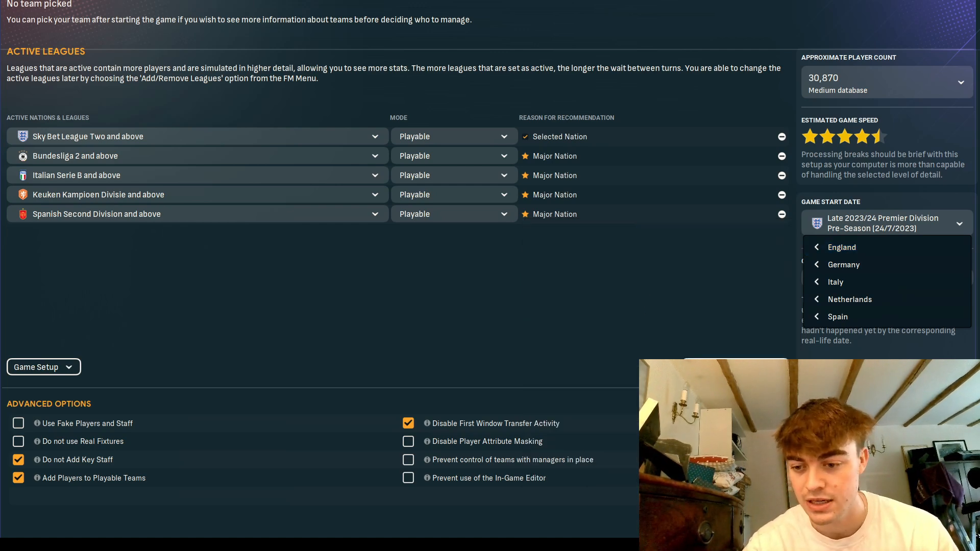
{"action": "left_click", "coordinate": [873, 357]}
Review the selectable nations and start the game with the current league setup
{"action": "left_click", "coordinate": [735, 367]}
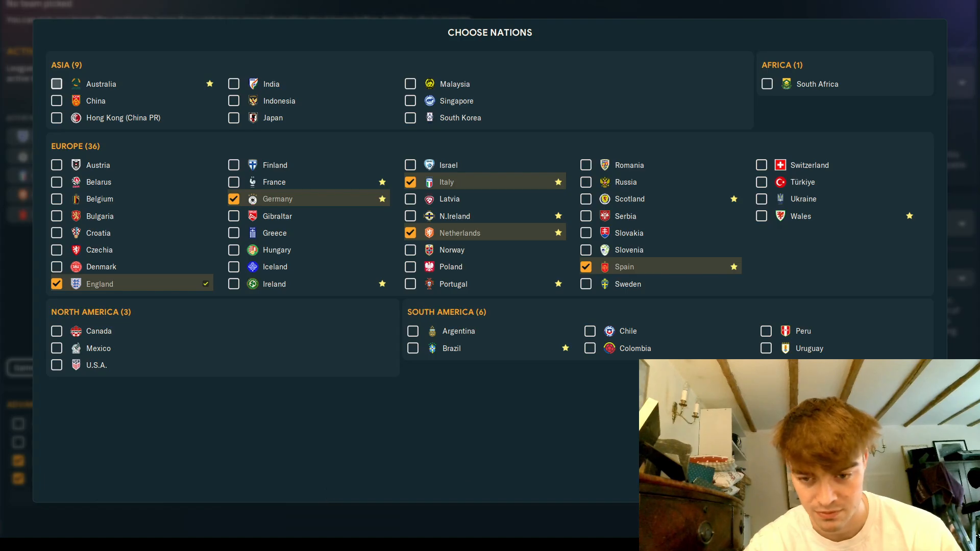
{"action": "left_click", "coordinate": [911, 483]}
{"action": "left_click", "coordinate": [937, 521]}
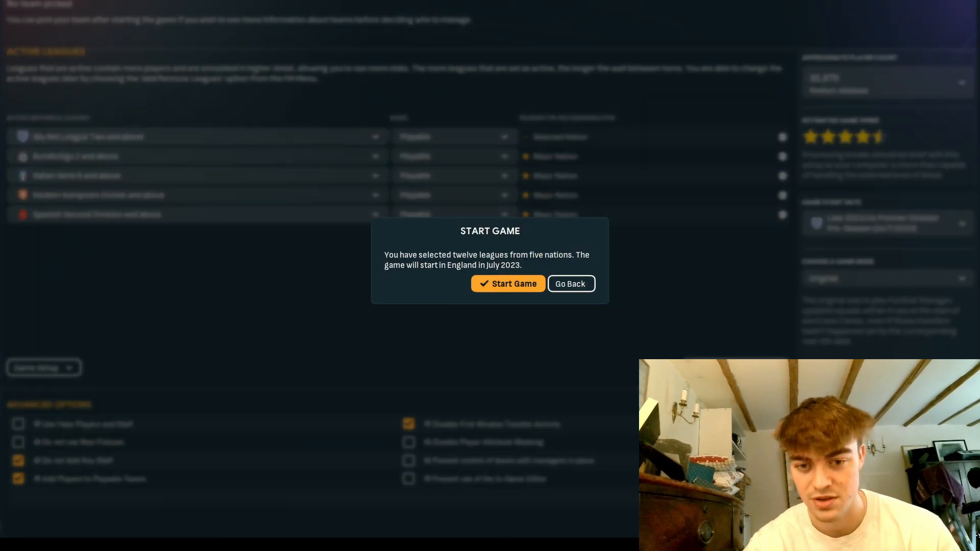
{"action": "left_click", "coordinate": [513, 290]}
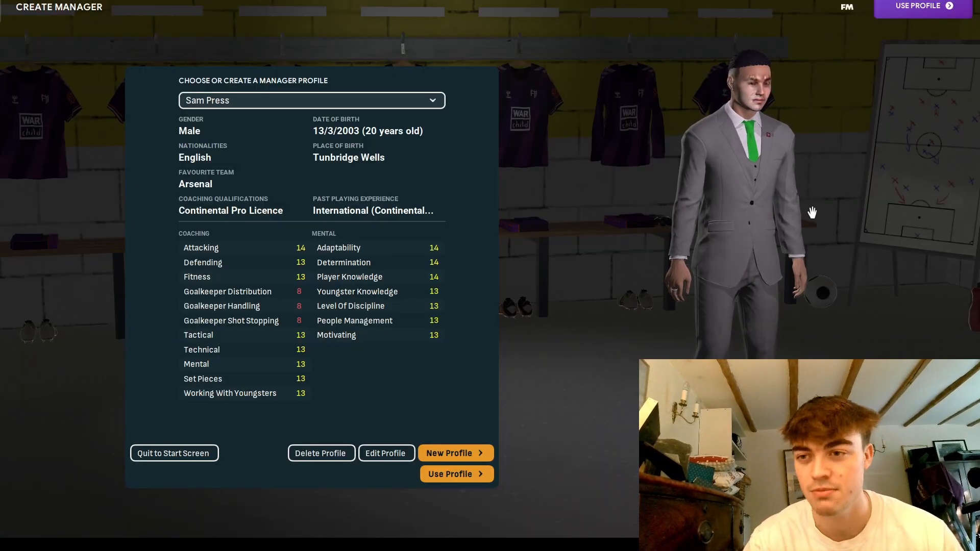
Use the existing manager profile and take charge of Arsenal as the single team to manage
{"action": "left_click", "coordinate": [925, 8]}
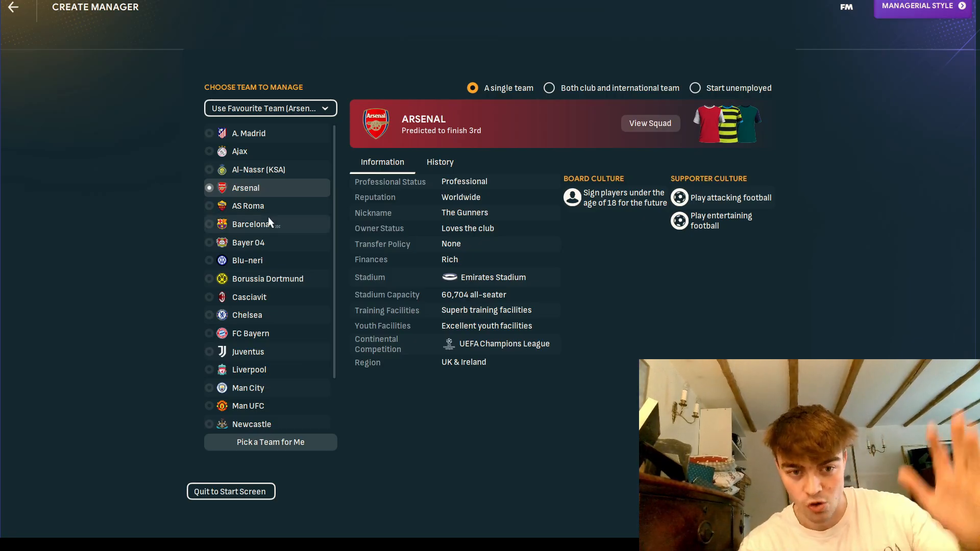
{"action": "scroll", "coordinate": [255, 404], "scroll_direction": "down", "scroll_amount": 3}
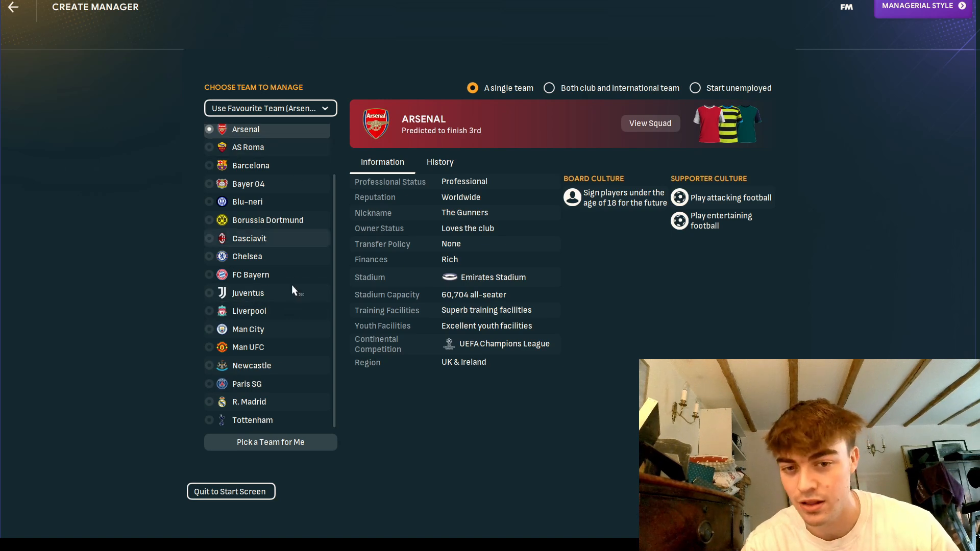
{"action": "scroll", "coordinate": [263, 322], "scroll_direction": "up", "scroll_amount": 2}
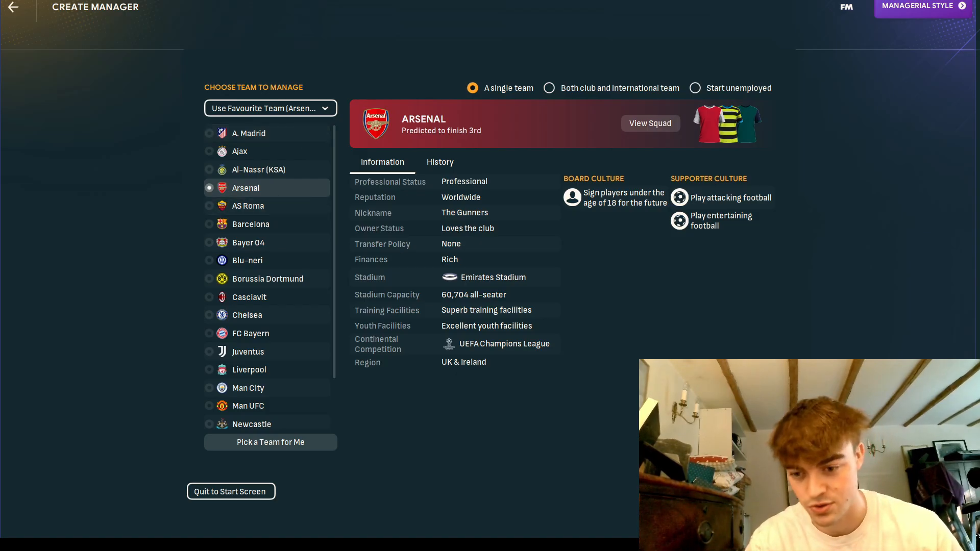
{"action": "left_click", "coordinate": [923, 7]}
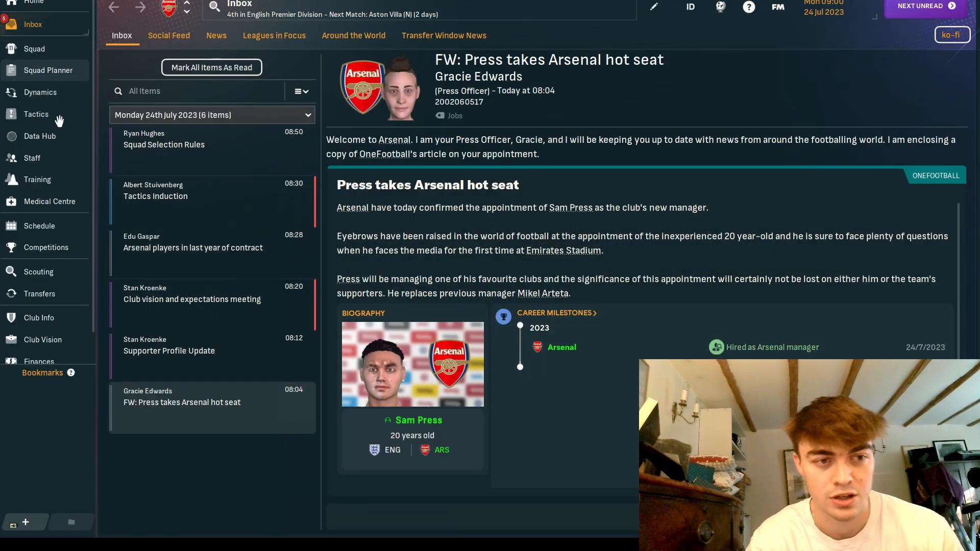
Open Arsenal's schedule and examine the opponents in the 2023/24 Premier Division fixtures
{"action": "left_click", "coordinate": [56, 234]}
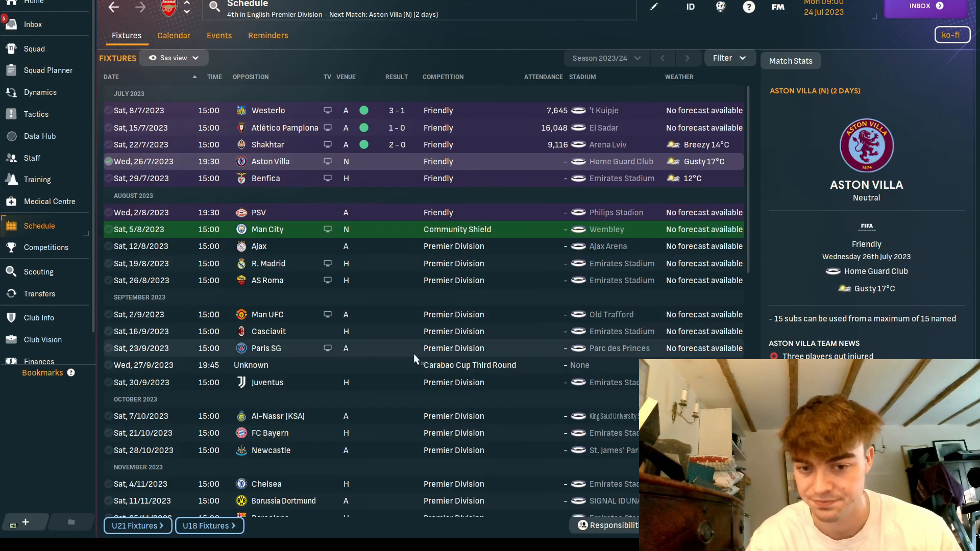
{"action": "scroll", "coordinate": [449, 388], "scroll_direction": "down", "scroll_amount": 4}
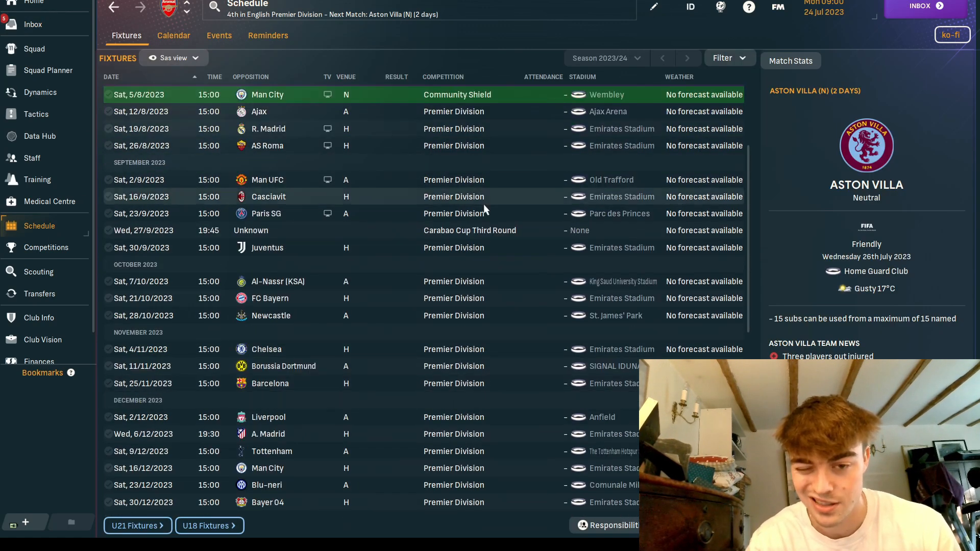
Review the rest of Arsenal's fixture list through May 2024, and return to the home overview with the league table
{"action": "scroll", "coordinate": [492, 266], "scroll_direction": "down", "scroll_amount": 3}
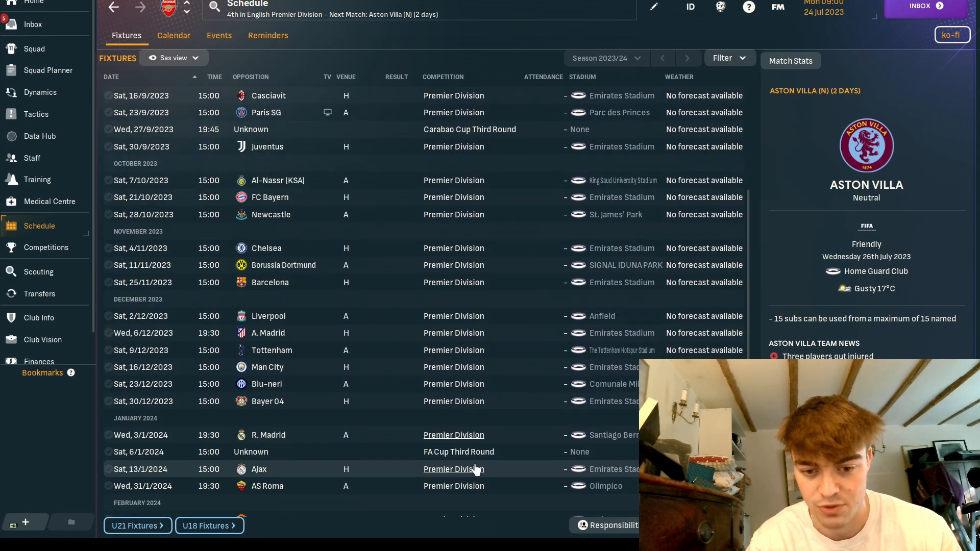
{"action": "scroll", "coordinate": [450, 458], "scroll_direction": "down", "scroll_amount": 5}
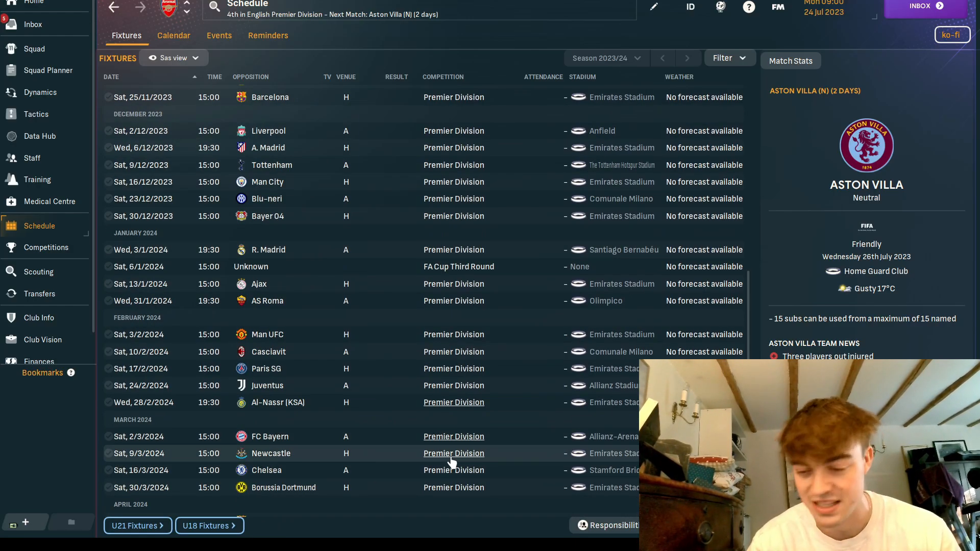
{"action": "scroll", "coordinate": [452, 462], "scroll_direction": "down", "scroll_amount": 4}
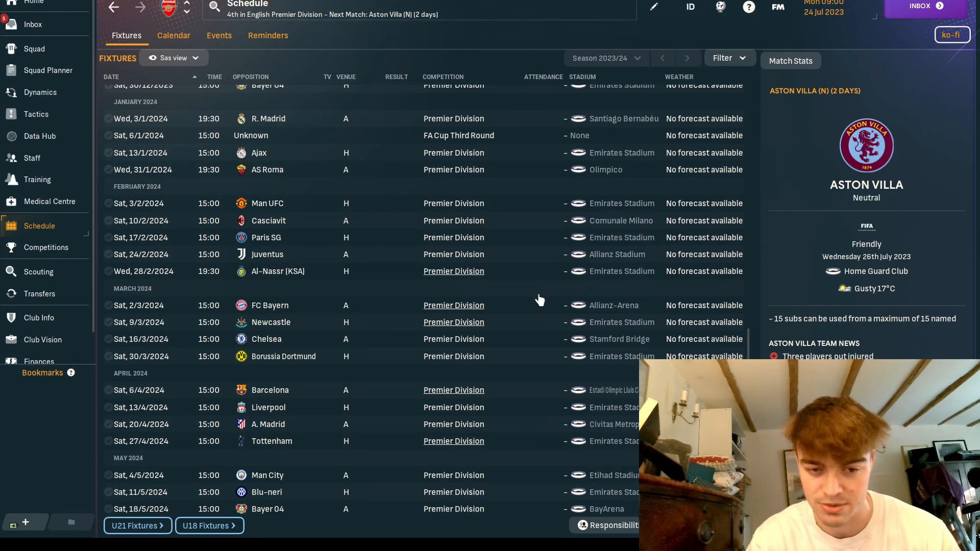
{"action": "scroll", "coordinate": [441, 354], "scroll_direction": "up", "scroll_amount": 8}
{"action": "scroll", "coordinate": [442, 359], "scroll_direction": "up", "scroll_amount": 8}
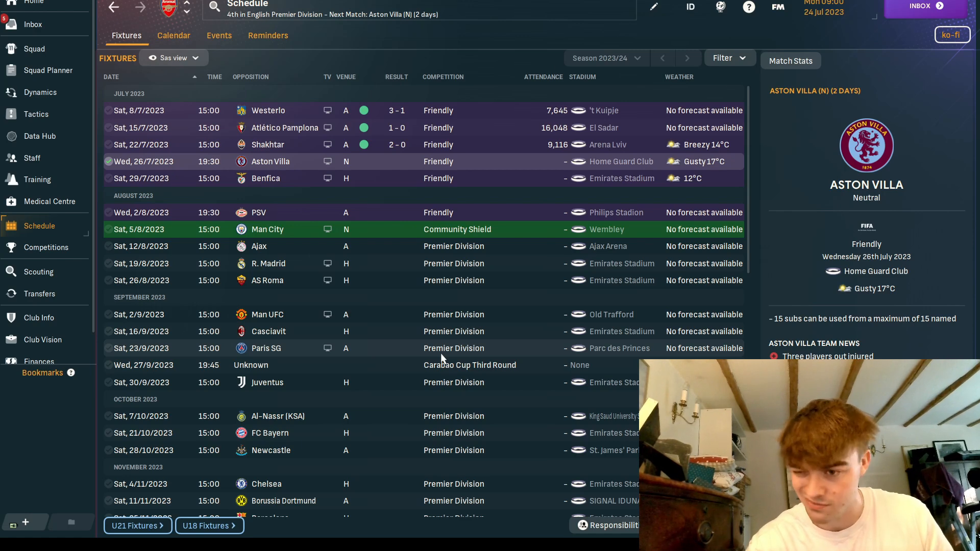
{"action": "left_click", "coordinate": [32, 3]}
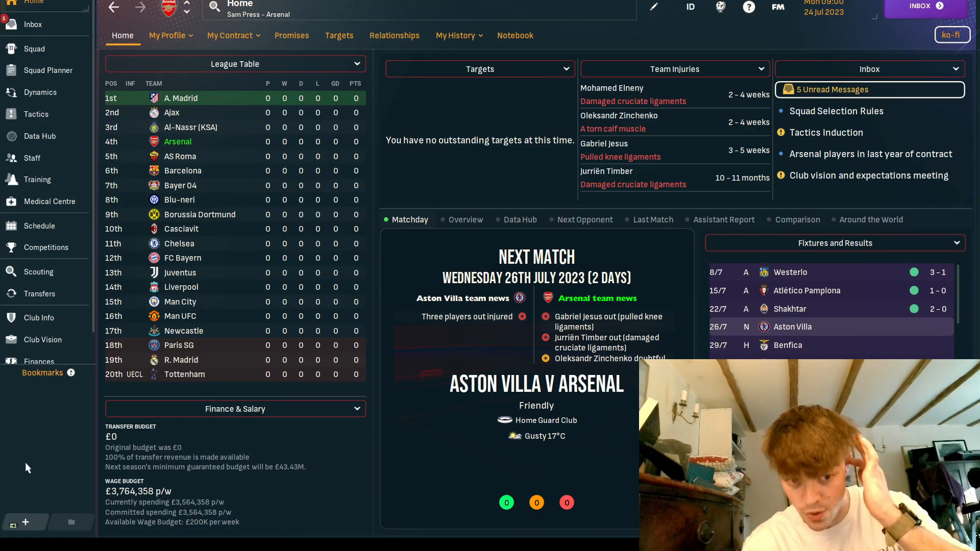
Open the Scouting overview, skip the full induction and finish with the scouting responsibilities left as assigned
{"action": "left_click", "coordinate": [39, 275]}
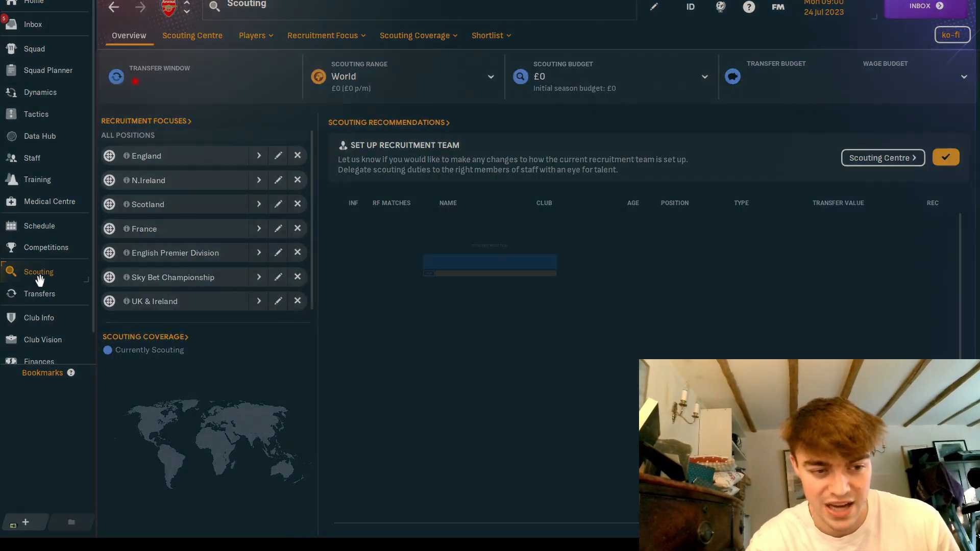
{"action": "left_click", "coordinate": [322, 424]}
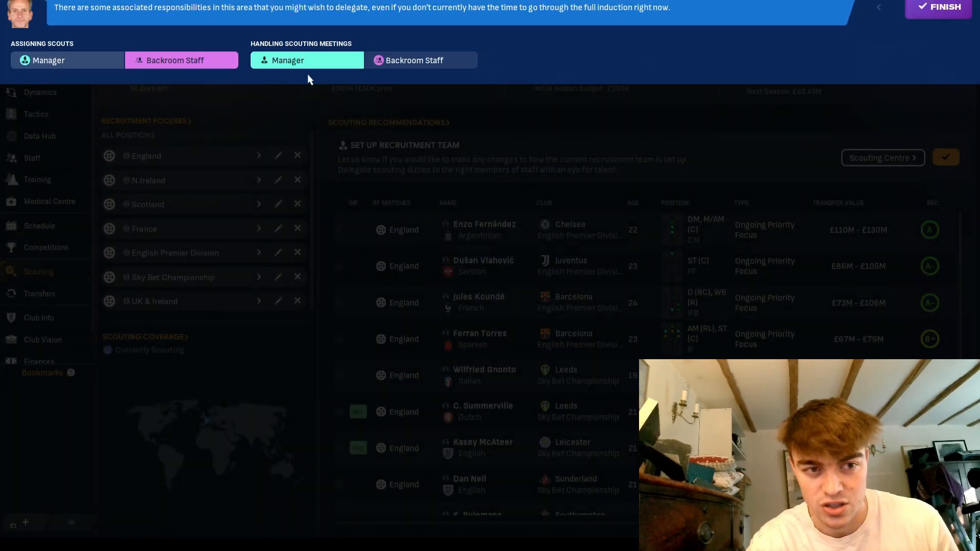
{"action": "left_click", "coordinate": [959, 5]}
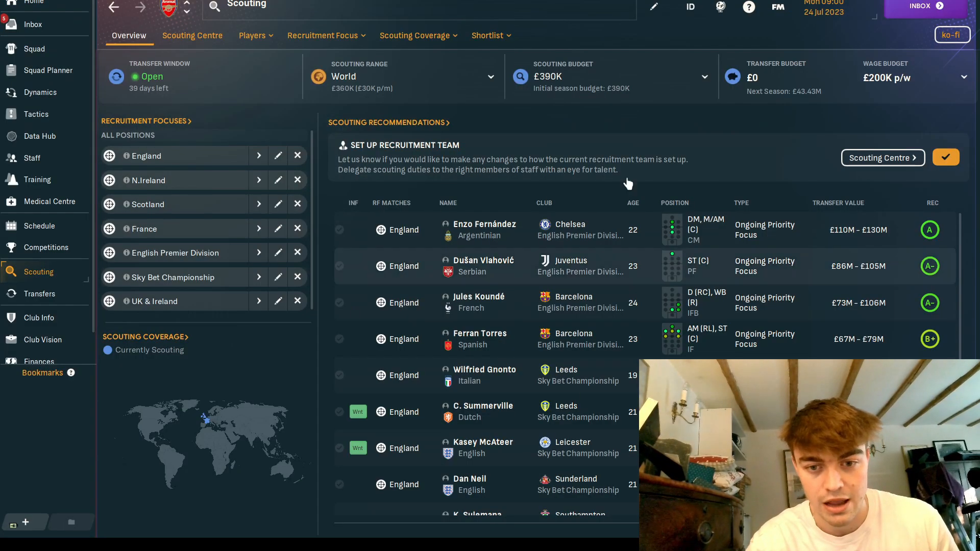